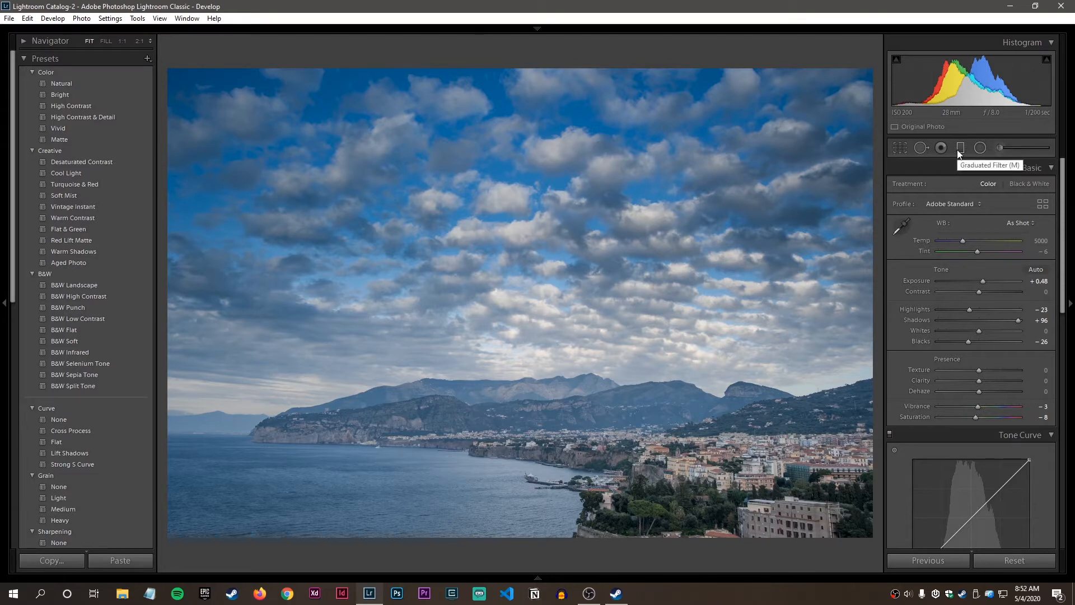
Activate the Adjustment Brush and enlarge the brush to size 28
click(1003, 150)
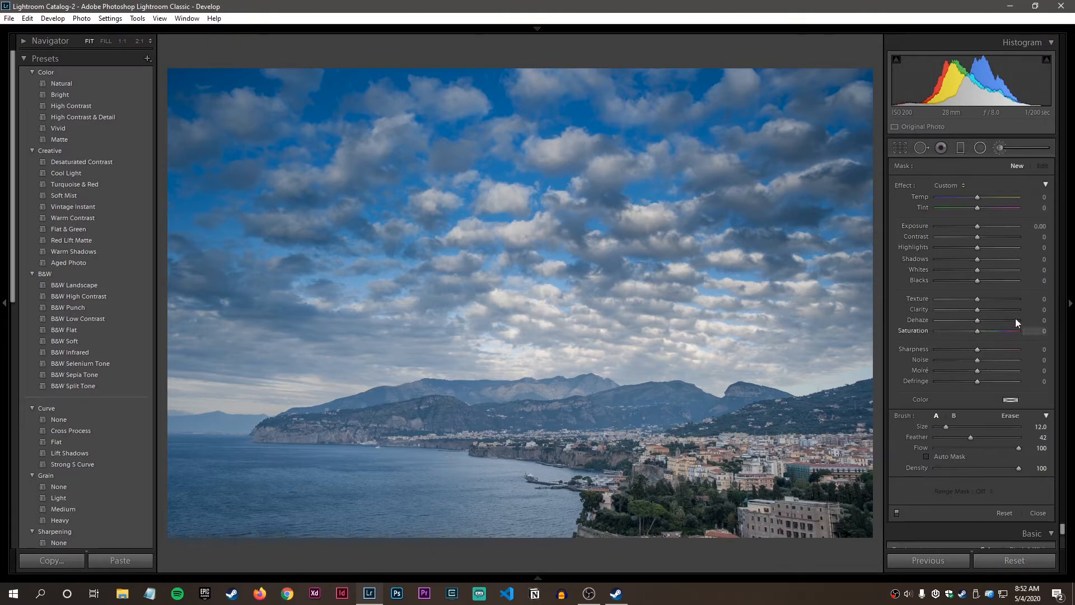
click(1000, 149)
click(1000, 148)
scroll(683, 196, up, 6)
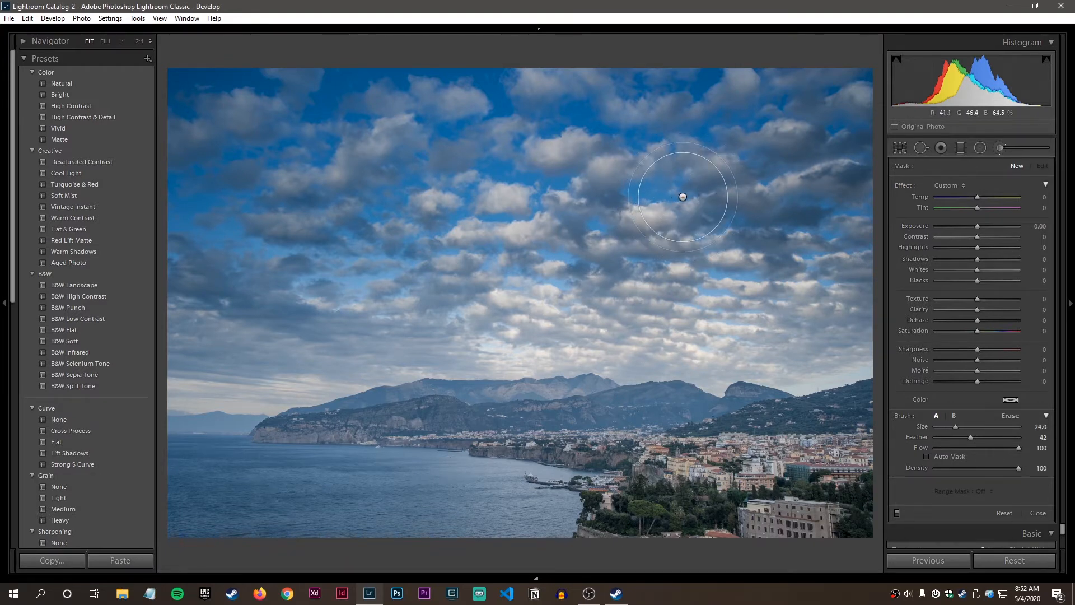
scroll(683, 197, up, 2)
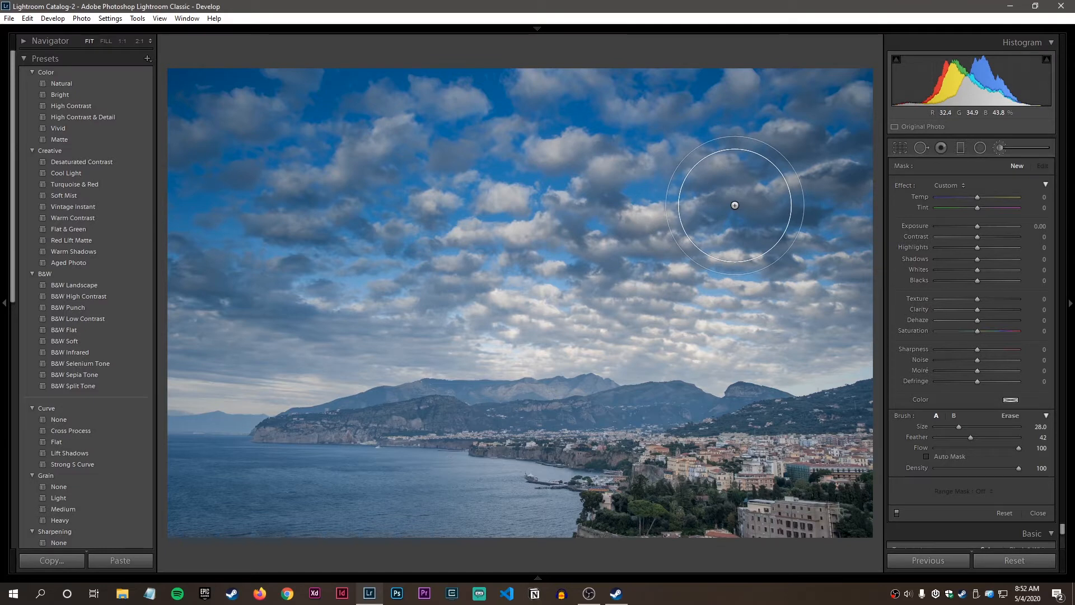
Vary the brush feather over the sky and raise it to 87
scroll(722, 217, up, 5)
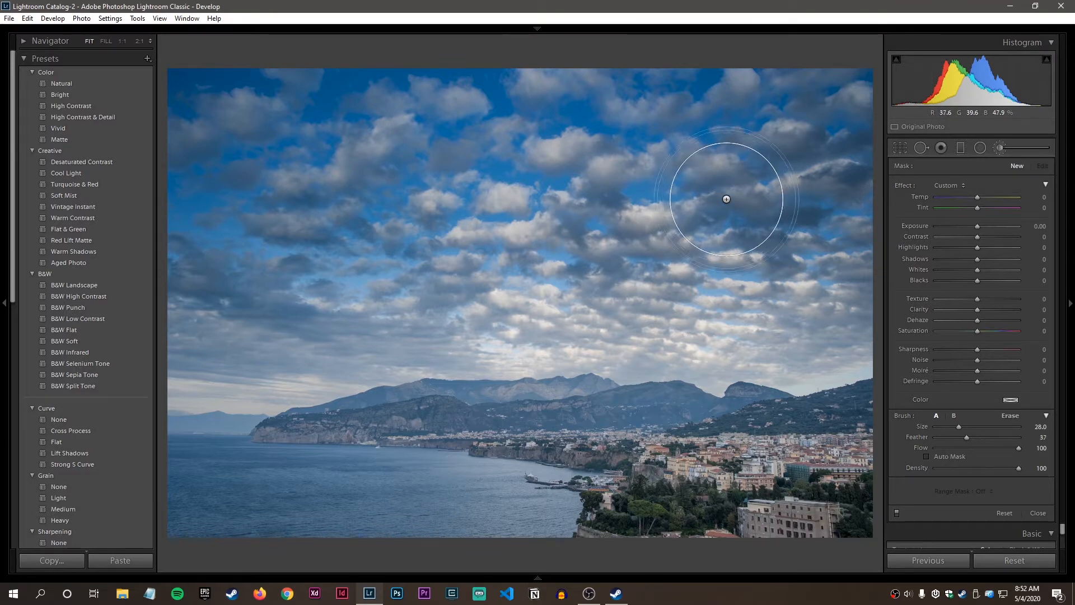
scroll(727, 224, up, 5)
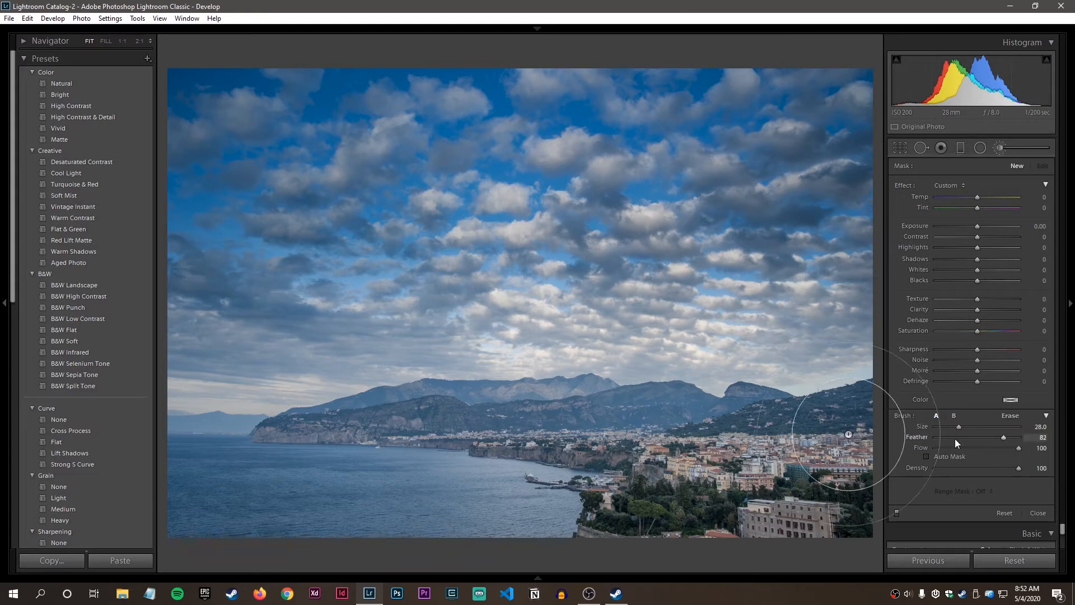
scroll(714, 245, down, 8)
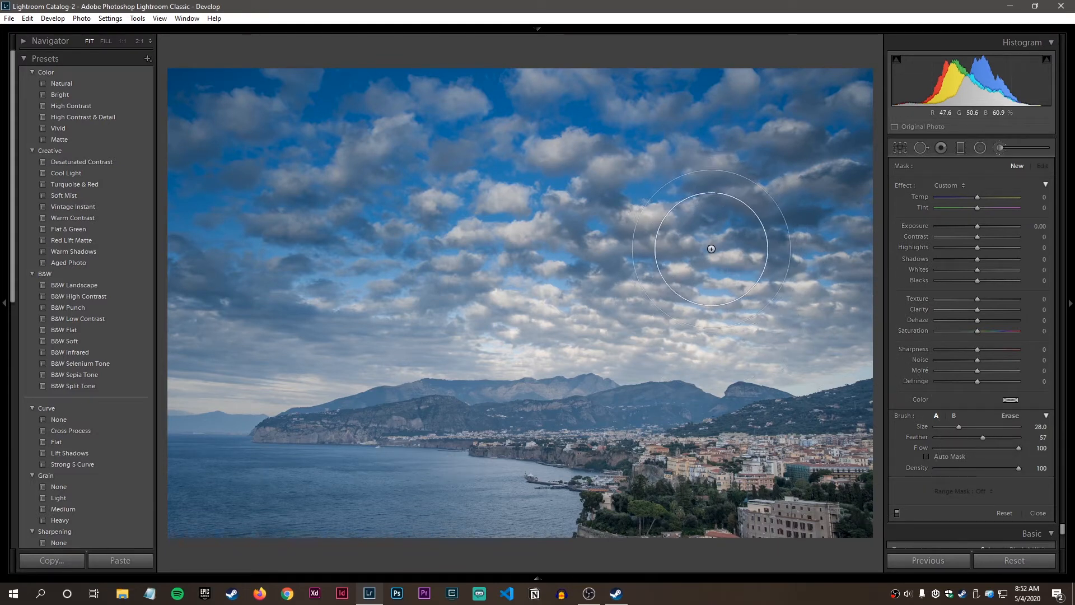
scroll(715, 255, up, 9)
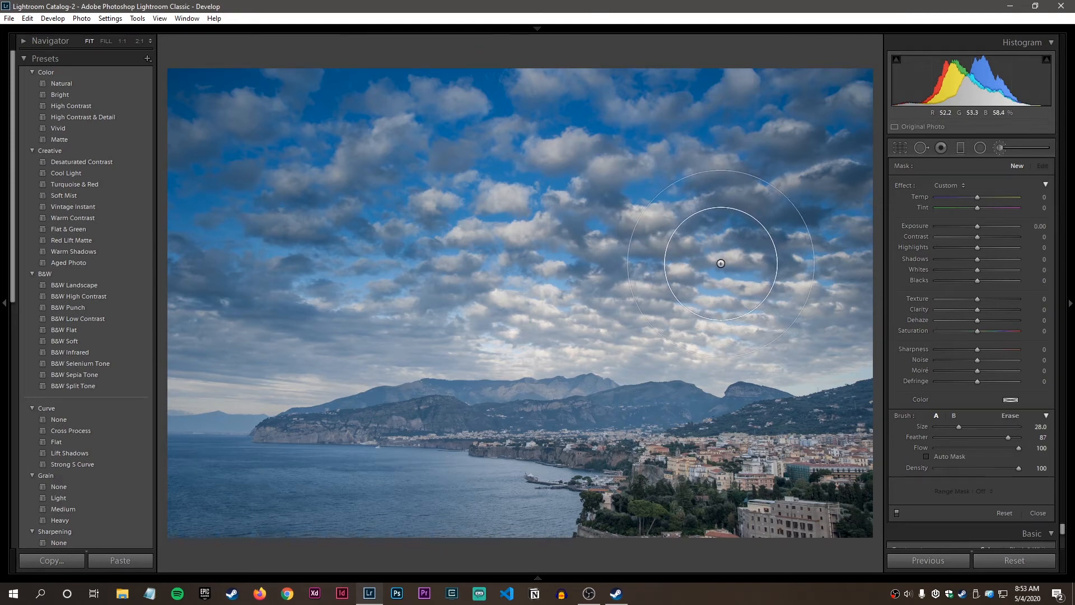
Lower the brush feather to 12
key(shift+])
key(shift+[)
key(shift+[)
key(shift+[)
key(shift+[)
key(shift+[)
key(shift+[)
key(shift+[)
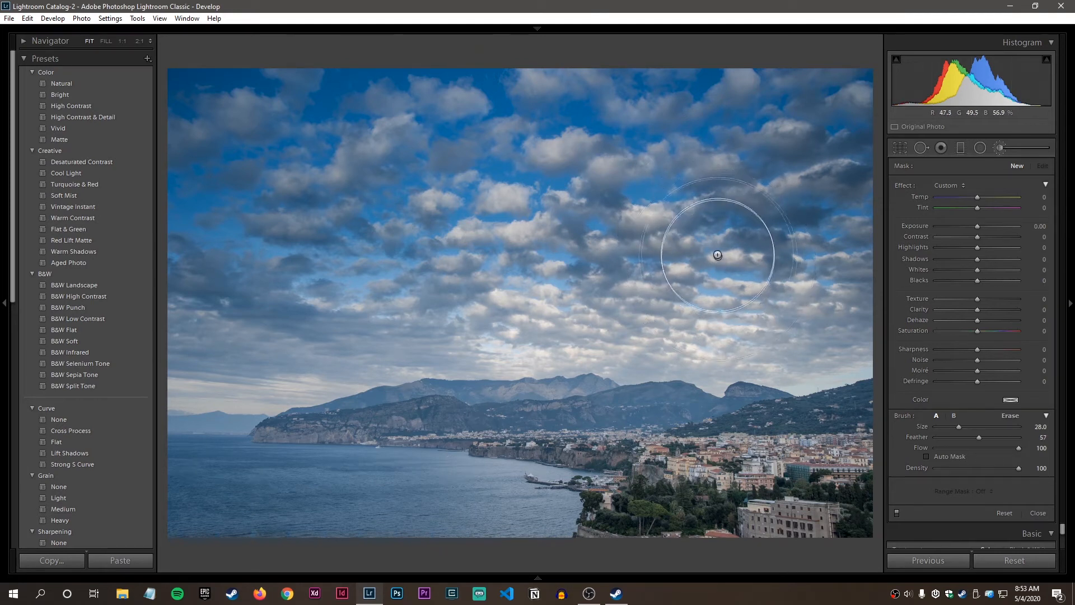
key(shift+[)
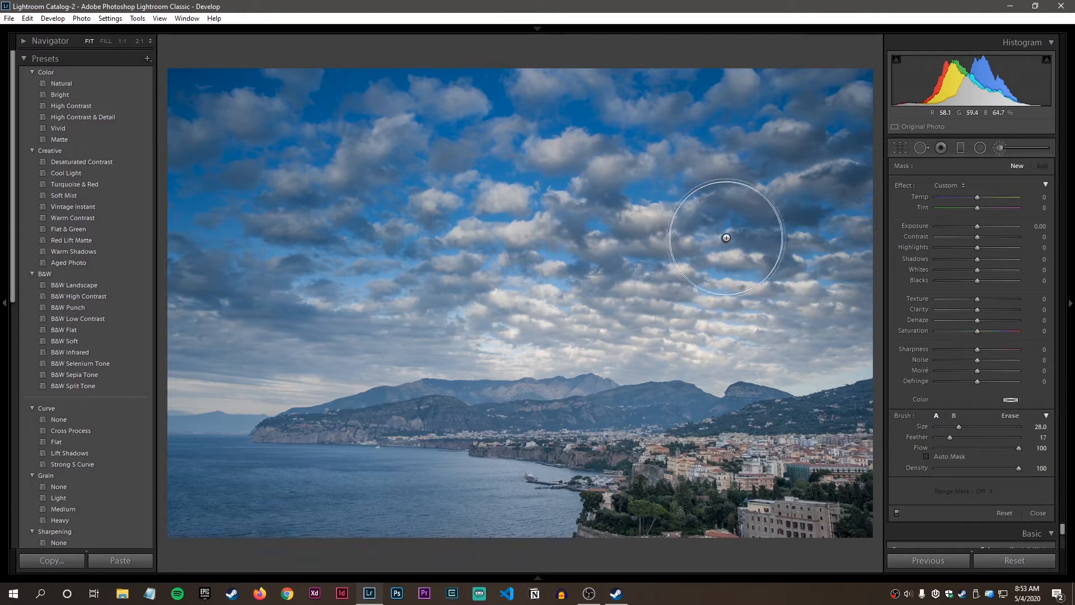
key(shift+[)
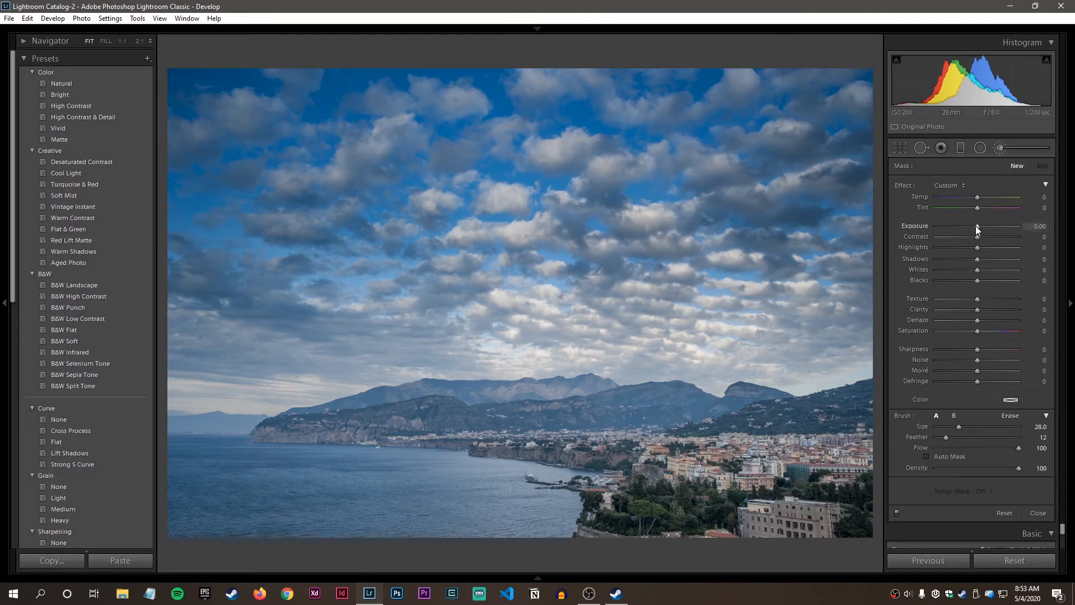
Set the brush Exposure to -3.51 and paint a hard-edged dark patch in the upper right of the sky
drag(942, 227, 939, 228)
mouse_move(677, 198)
mouse_down()
mouse_move(647, 211)
mouse_move(723, 280)
mouse_up()
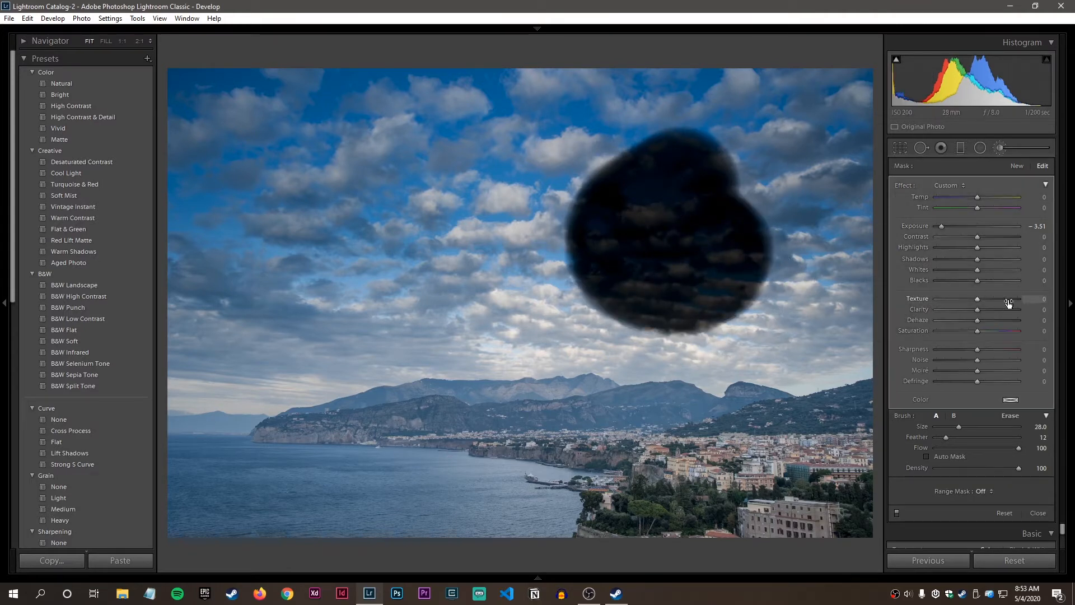
Raise the brush feather to 100 and paint three soft dark dabs across the left and middle of the sky
drag(945, 437, 983, 437)
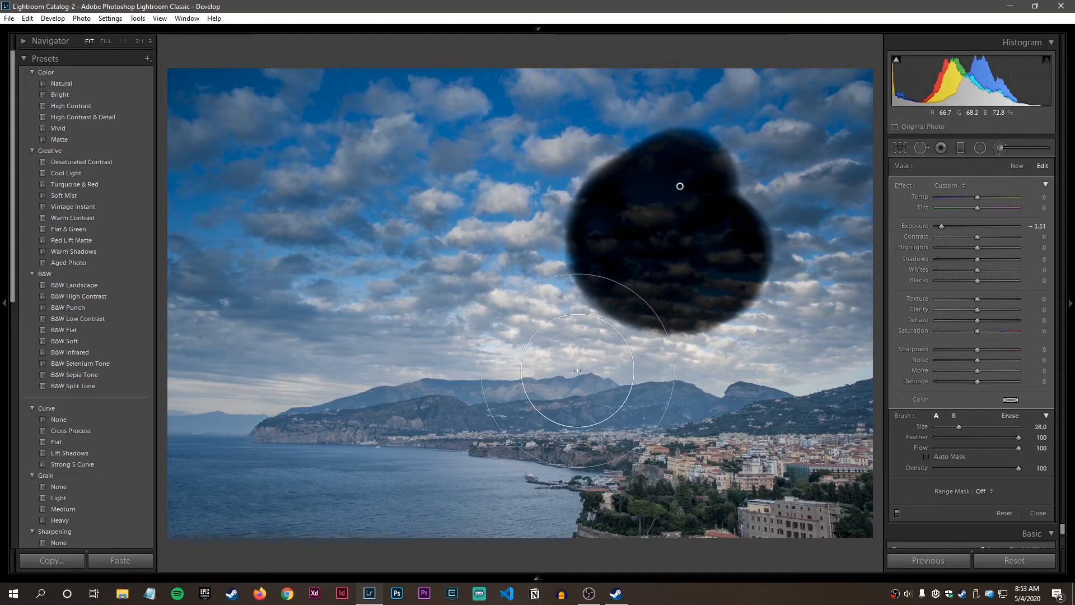
key(shift+])
key(shift+])
click(359, 190)
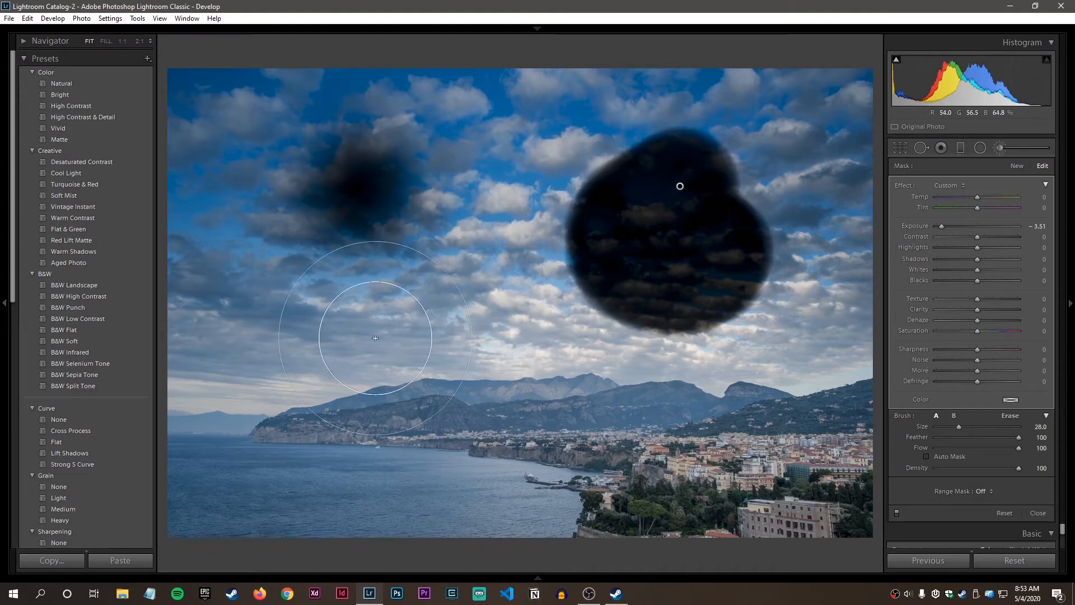
click(341, 340)
click(486, 180)
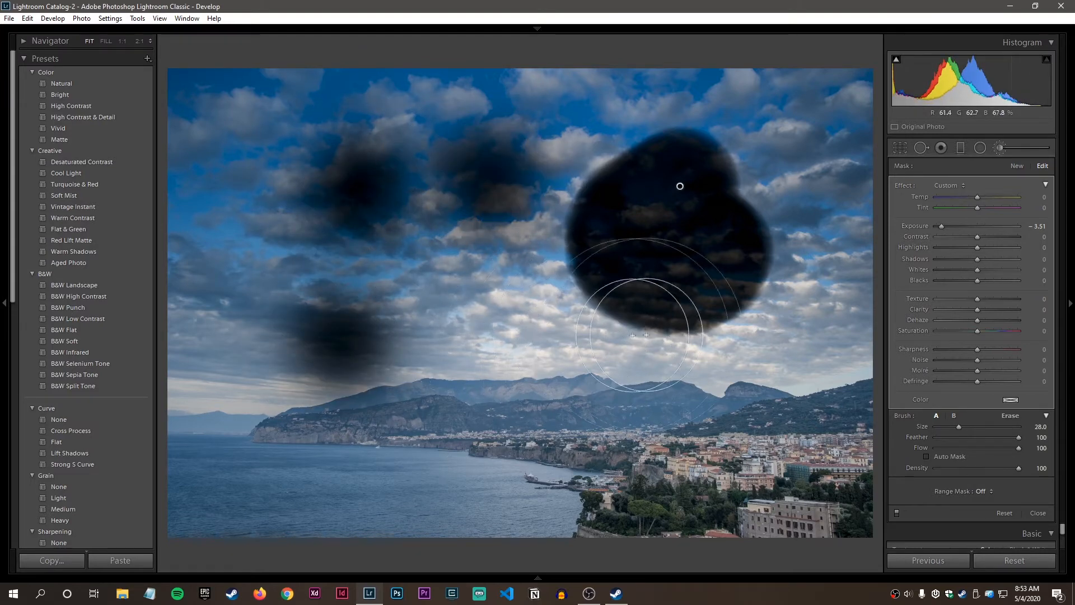
Clear the test strokes and paint a soft dark dab in the upper-left sky with Exposure at -4.00
click(1005, 513)
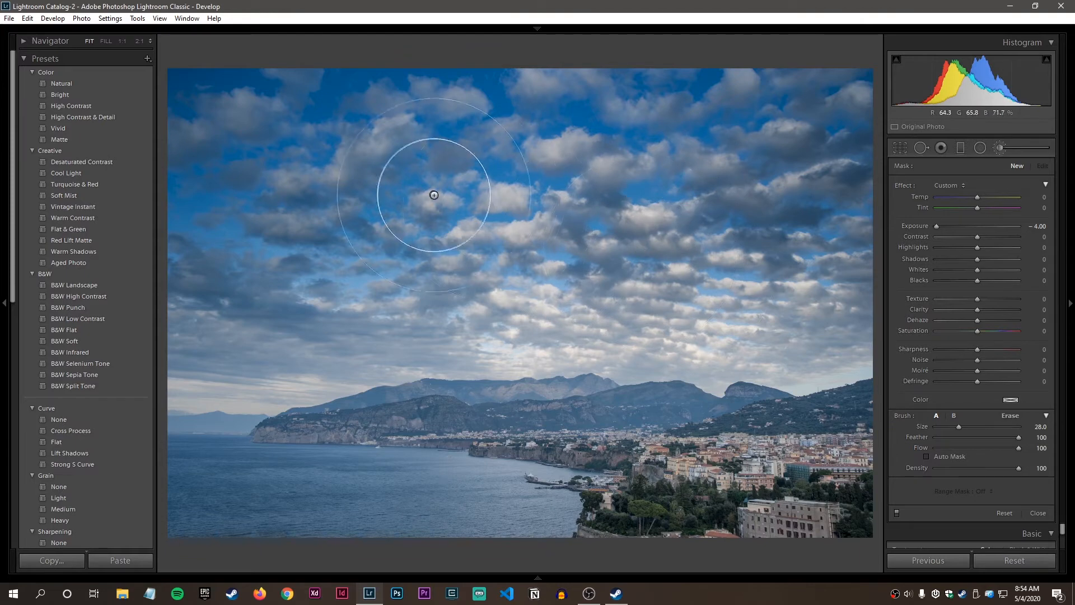
drag(392, 182, 393, 188)
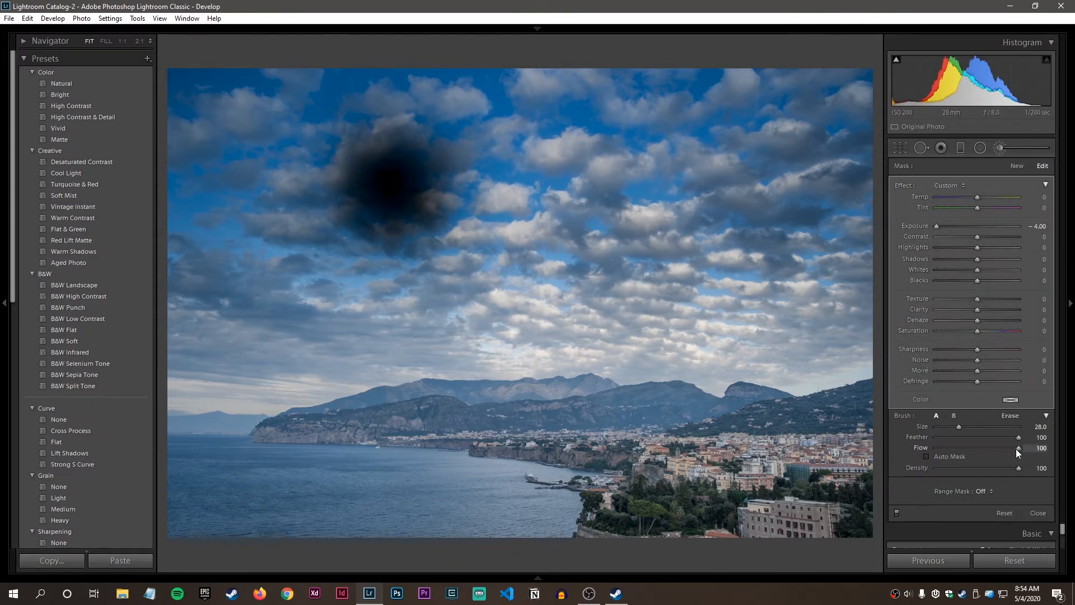
Build up a dark patch in the right sky at Flow 15, then paint broadly across the lower sky at Flow 100
click(946, 447)
click(946, 447)
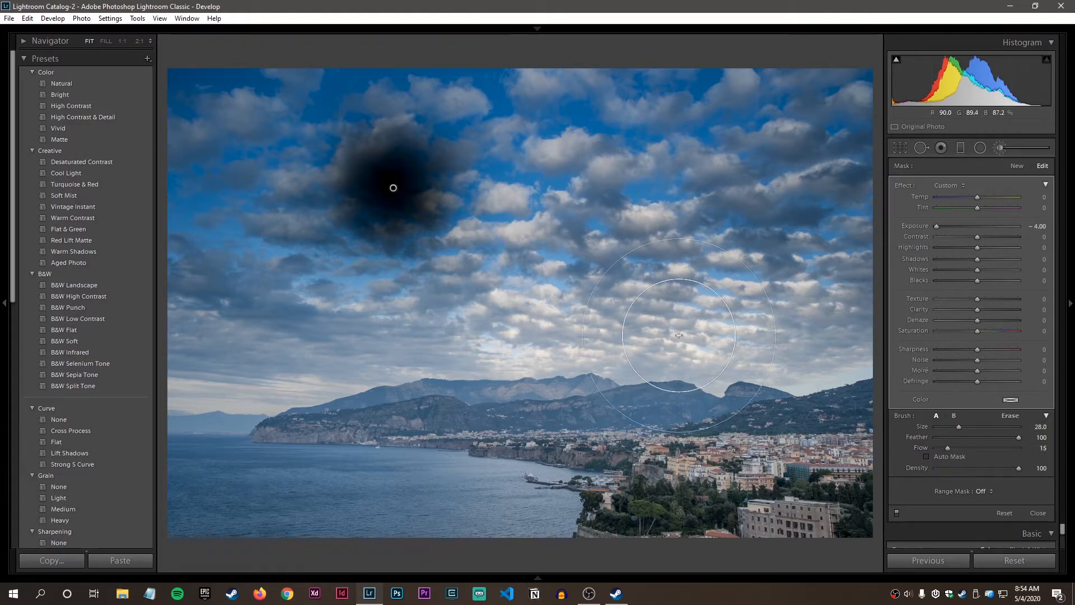
mouse_move(643, 221)
mouse_down()
mouse_move(622, 244)
mouse_move(686, 207)
mouse_move(646, 264)
mouse_move(665, 202)
mouse_move(674, 254)
mouse_move(691, 230)
mouse_move(680, 212)
mouse_move(654, 211)
mouse_move(653, 252)
mouse_move(673, 241)
mouse_move(631, 203)
mouse_move(633, 235)
mouse_move(676, 244)
mouse_move(676, 214)
mouse_move(629, 212)
mouse_move(655, 240)
mouse_move(684, 209)
mouse_move(618, 197)
mouse_move(643, 238)
mouse_move(684, 223)
mouse_move(627, 190)
mouse_move(634, 229)
mouse_move(685, 238)
mouse_move(672, 192)
mouse_move(629, 216)
mouse_move(678, 233)
mouse_move(664, 190)
mouse_move(631, 215)
mouse_move(684, 235)
mouse_move(668, 197)
mouse_move(632, 207)
mouse_move(663, 231)
mouse_move(653, 195)
mouse_move(637, 207)
mouse_move(652, 231)
mouse_move(700, 224)
mouse_move(632, 194)
mouse_move(624, 216)
mouse_move(685, 223)
mouse_move(685, 209)
mouse_move(647, 188)
mouse_move(659, 211)
mouse_up()
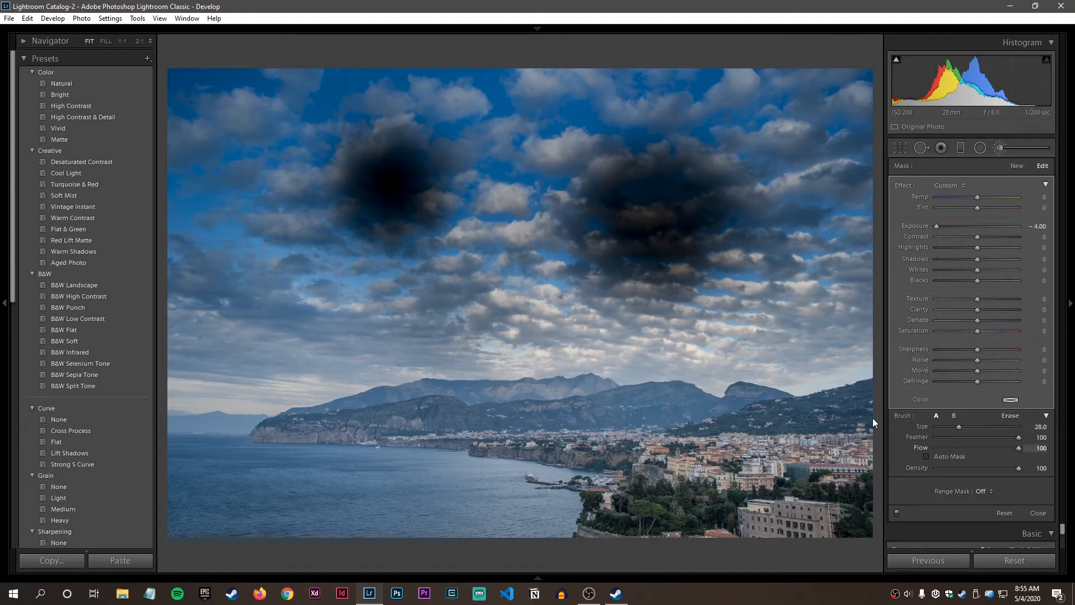
mouse_move(347, 309)
mouse_down()
mouse_move(324, 307)
mouse_move(422, 324)
mouse_move(515, 301)
mouse_move(447, 276)
mouse_move(403, 297)
mouse_move(519, 268)
mouse_move(600, 312)
mouse_move(722, 330)
mouse_up()
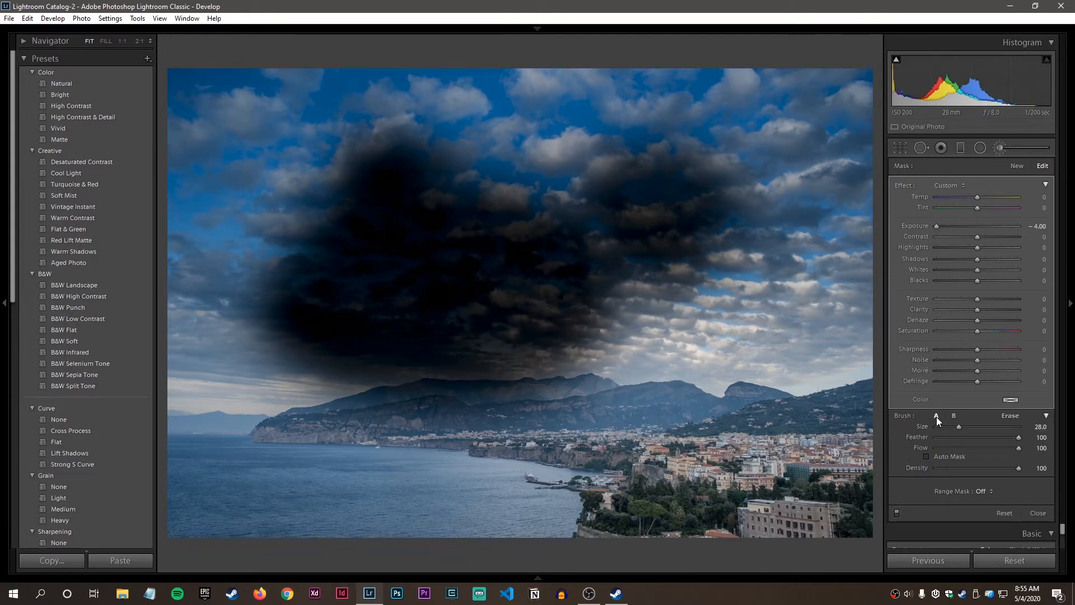
Switch the brush to Erase at size 12 and remove the dark paint from the lower-right part of the sky
click(954, 415)
click(936, 415)
click(1009, 416)
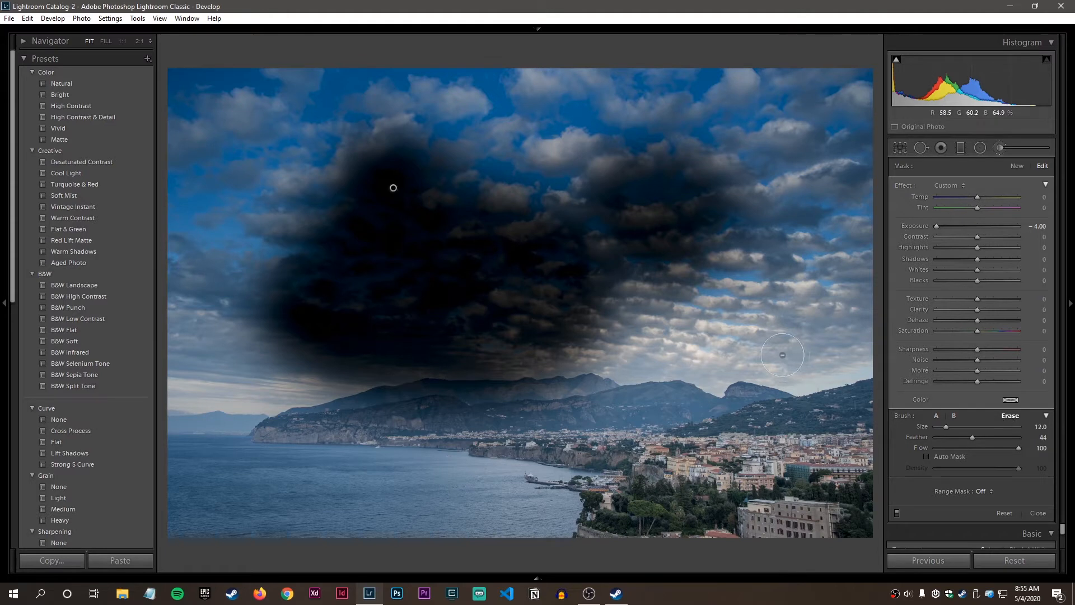
mouse_move(745, 348)
mouse_down()
mouse_move(613, 301)
mouse_move(502, 294)
mouse_move(665, 278)
mouse_move(529, 239)
mouse_move(455, 256)
mouse_move(526, 309)
mouse_move(617, 350)
mouse_move(589, 319)
mouse_move(582, 389)
mouse_up()
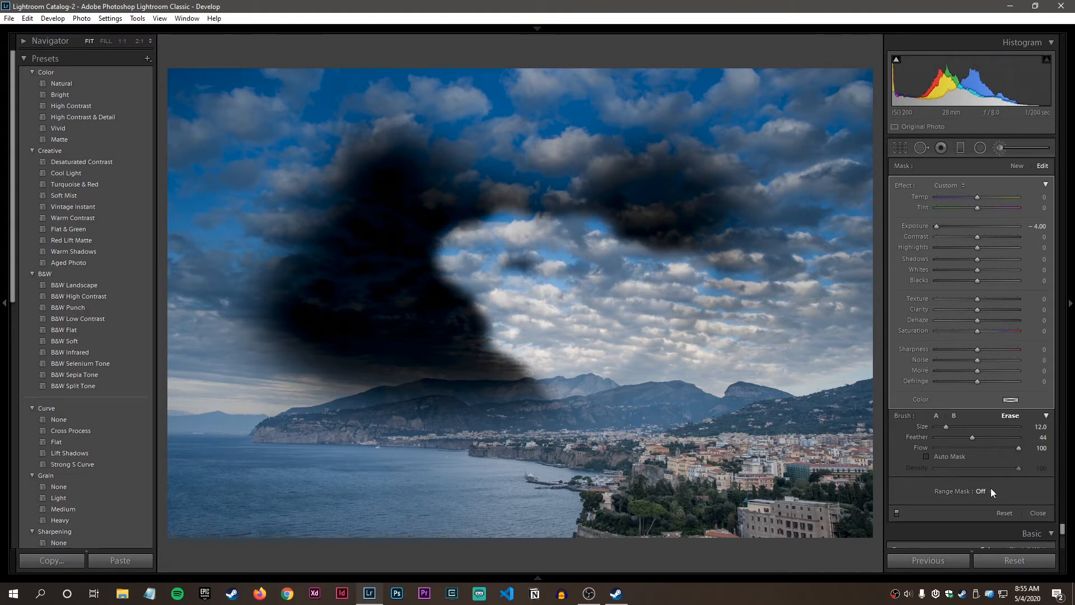
Delete the test brush mask and reset the brush Exposure to 0
double_click(935, 226)
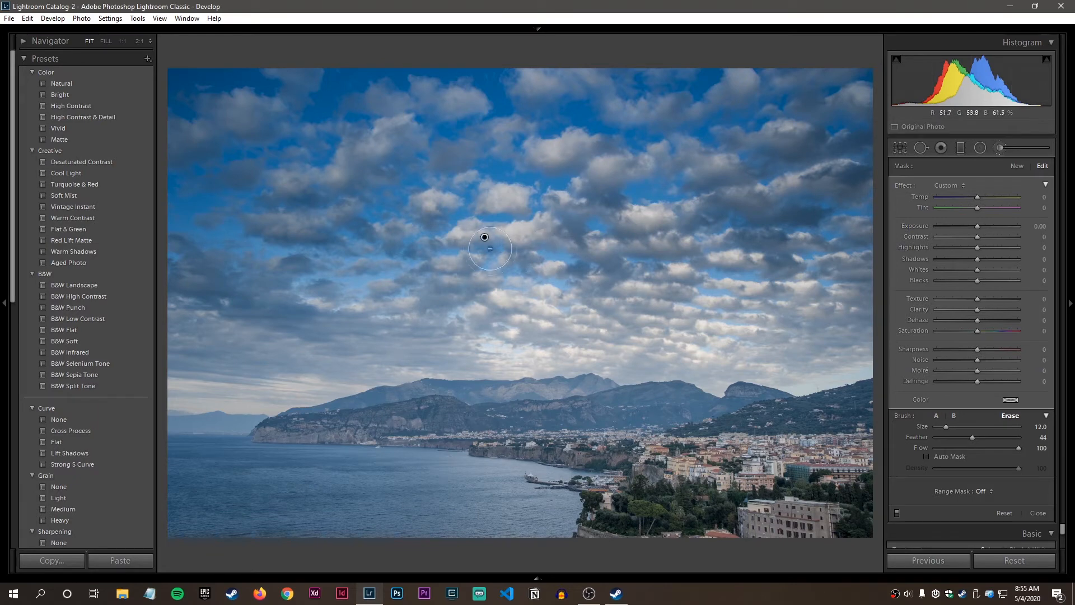
key(Delete)
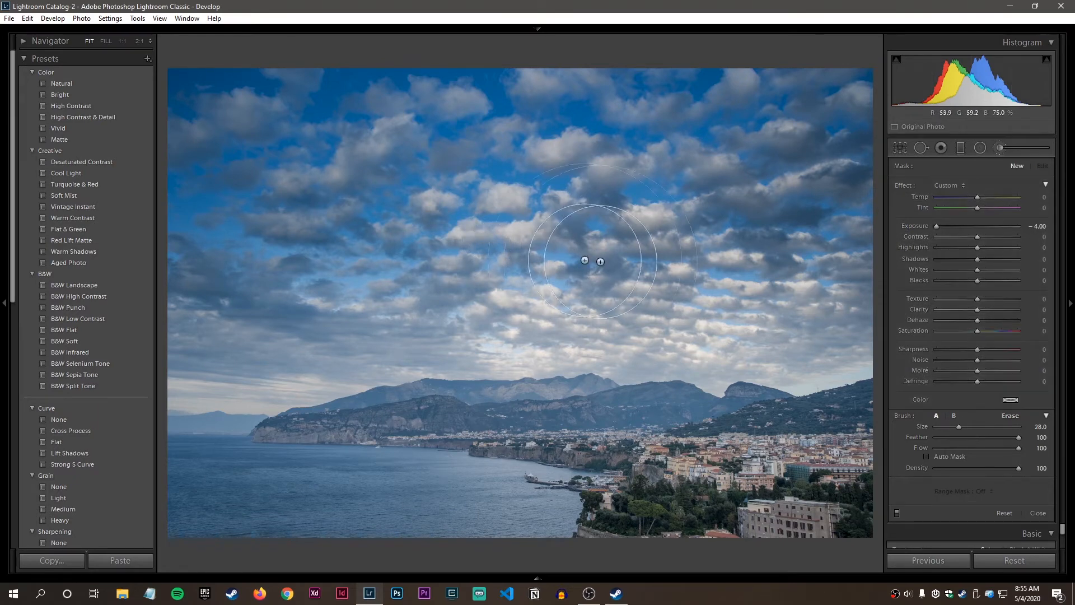
double_click(936, 226)
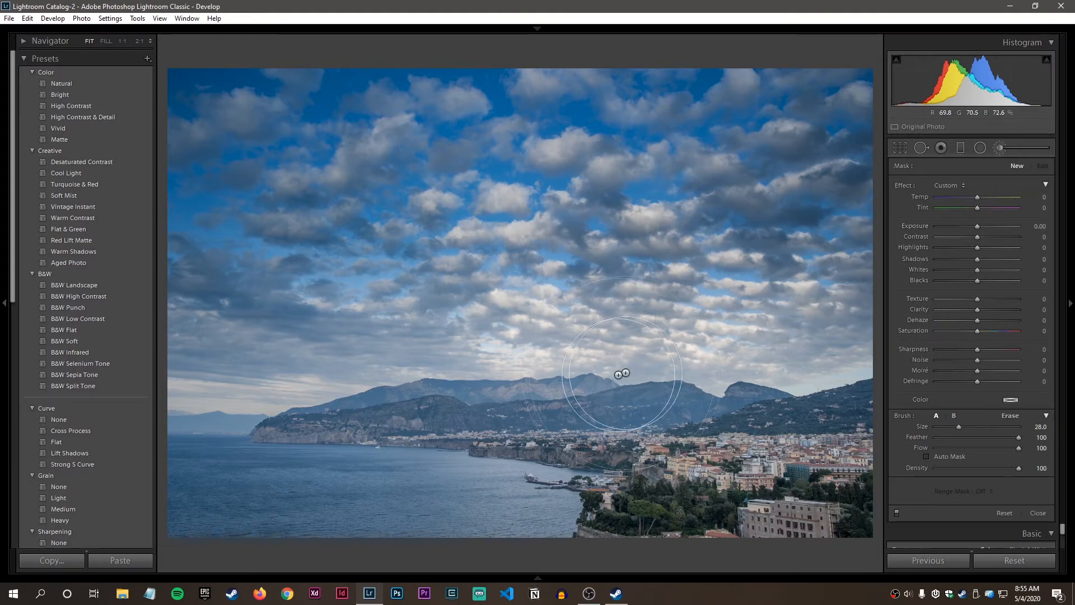
Set the brush size to 8 and its feather to 50
scroll(630, 398, down, 8)
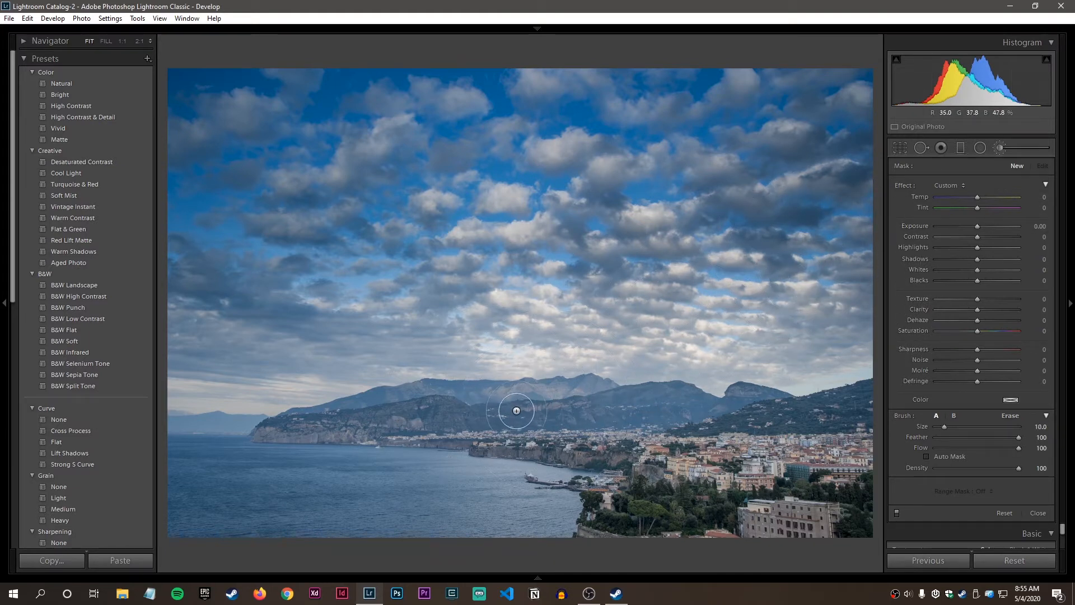
scroll(529, 411, up, 1)
shift+scroll(578, 408, down, 1)
shift+scroll(574, 407, down, 4)
scroll(564, 407, down, 3)
scroll(561, 405, up, 1)
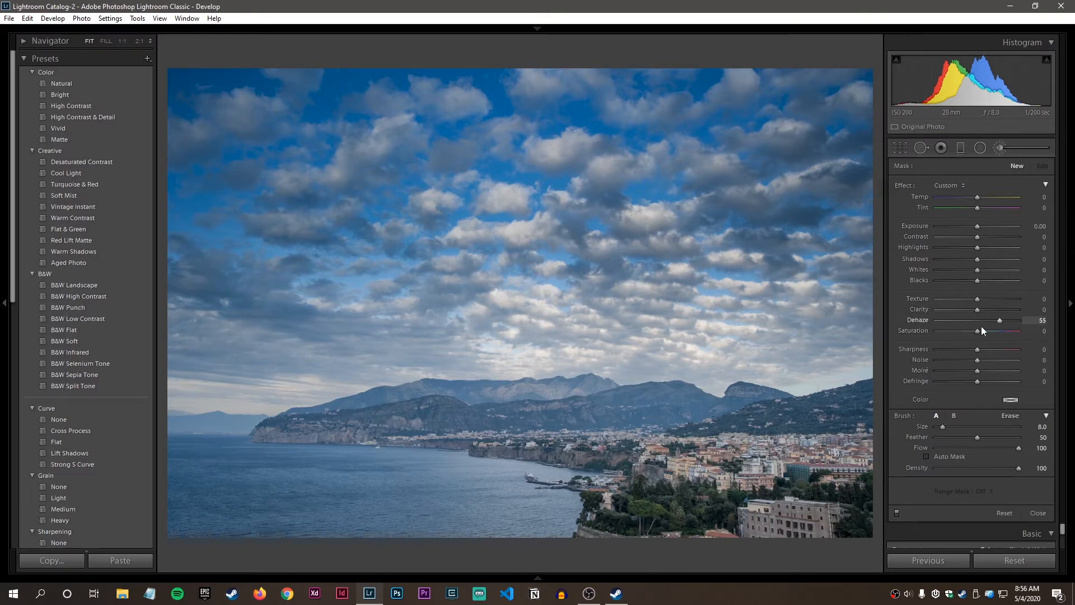
Brush over the mountains with Dehaze at 59 and Flow at 23, reducing the brush to size 6 for the right-hand peaks
drag(997, 320, 995, 320)
click(956, 447)
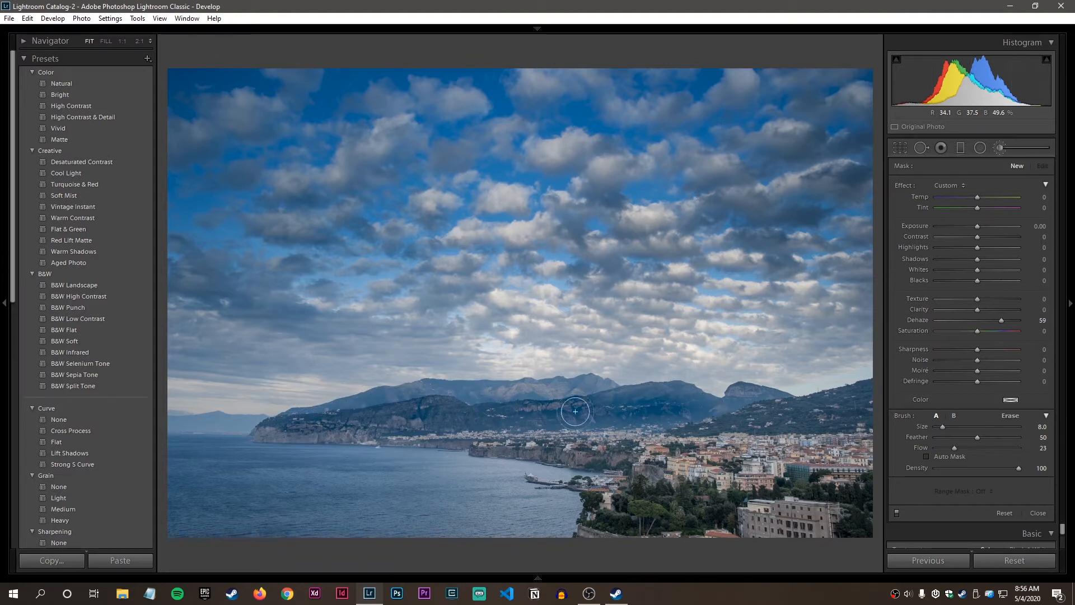
click(687, 406)
scroll(748, 396, down, 2)
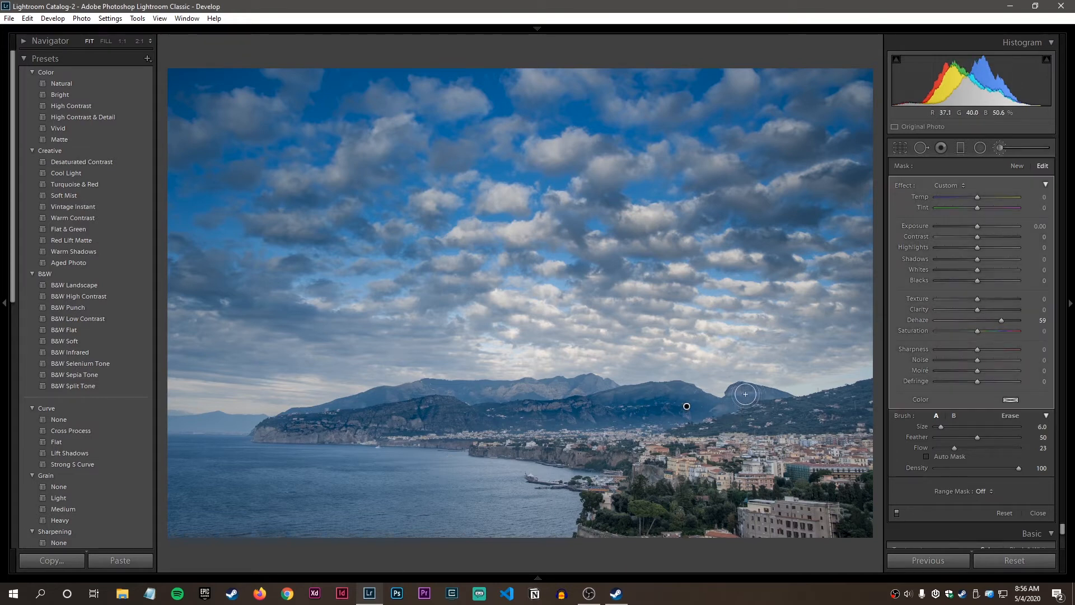
mouse_move(746, 397)
mouse_down()
mouse_move(726, 407)
mouse_move(760, 397)
mouse_move(684, 412)
mouse_move(703, 410)
mouse_move(687, 396)
mouse_move(621, 398)
mouse_up()
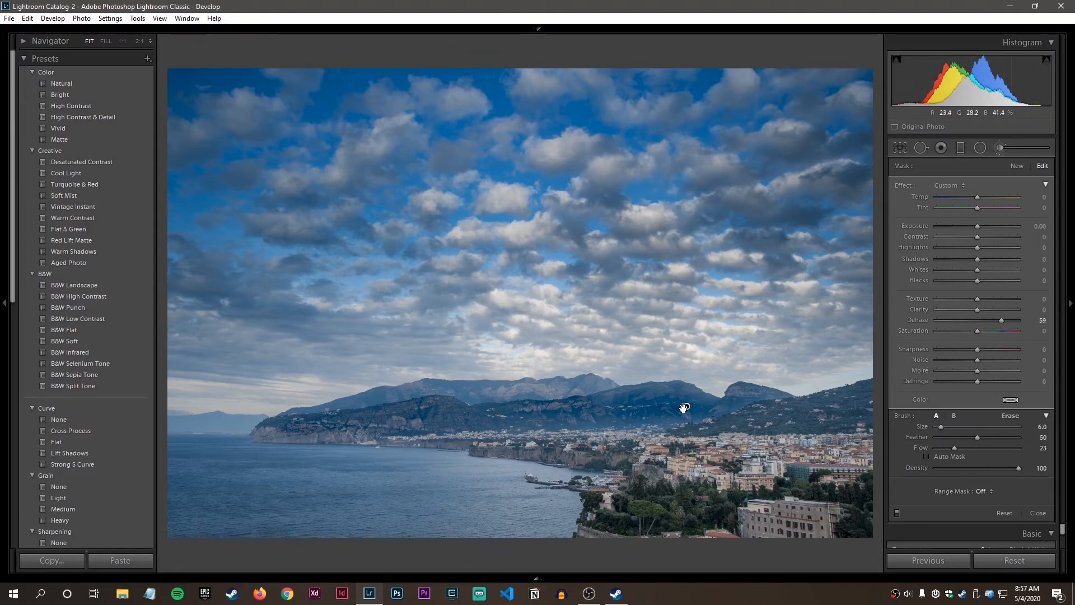
Add a new brush mask with Dehaze at 0 and Exposure at -1.53, and darken the outer sky with a size 26 brush
mouse_move(685, 407)
click(1017, 166)
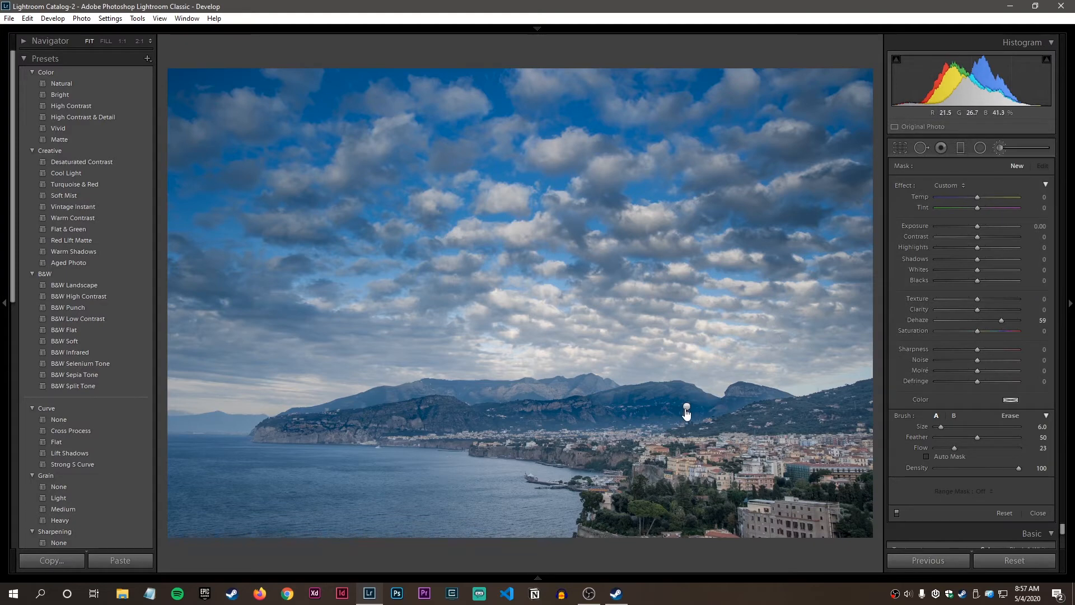
mouse_move(687, 409)
double_click(1000, 320)
drag(979, 226, 962, 225)
scroll(722, 241, up, 5)
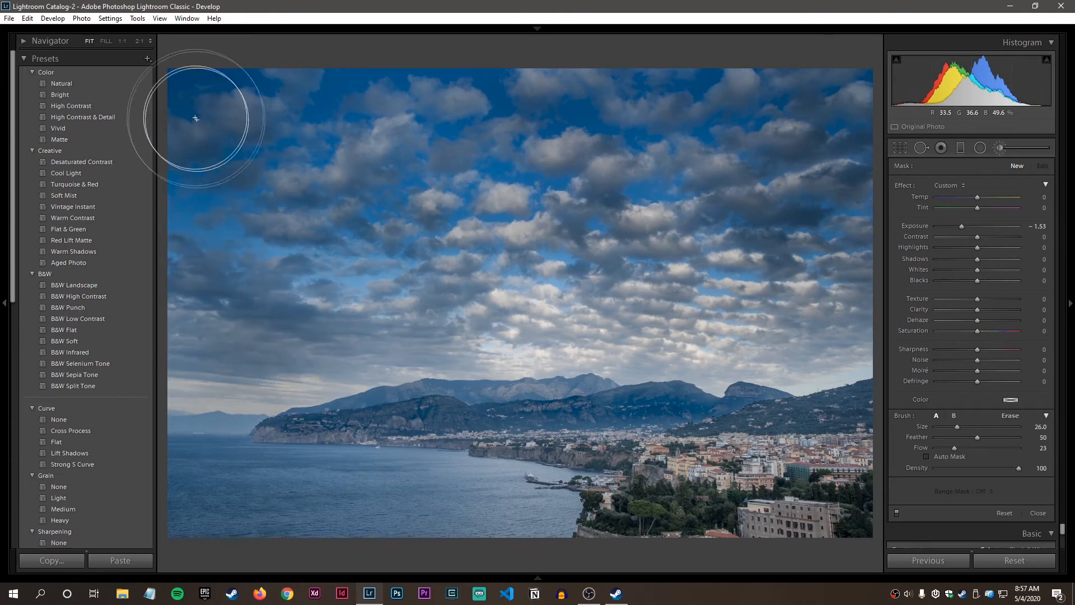
mouse_move(576, 309)
mouse_down()
mouse_move(595, 308)
mouse_move(408, 286)
mouse_up()
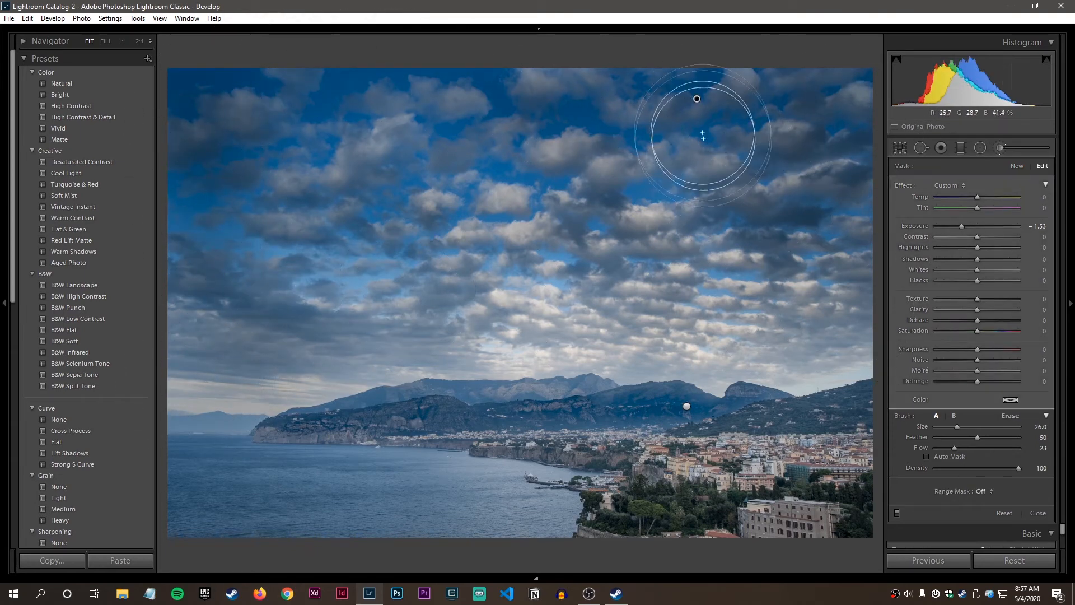
Reselect the mountain brush mask and reduce its Dehaze to 42
click(687, 406)
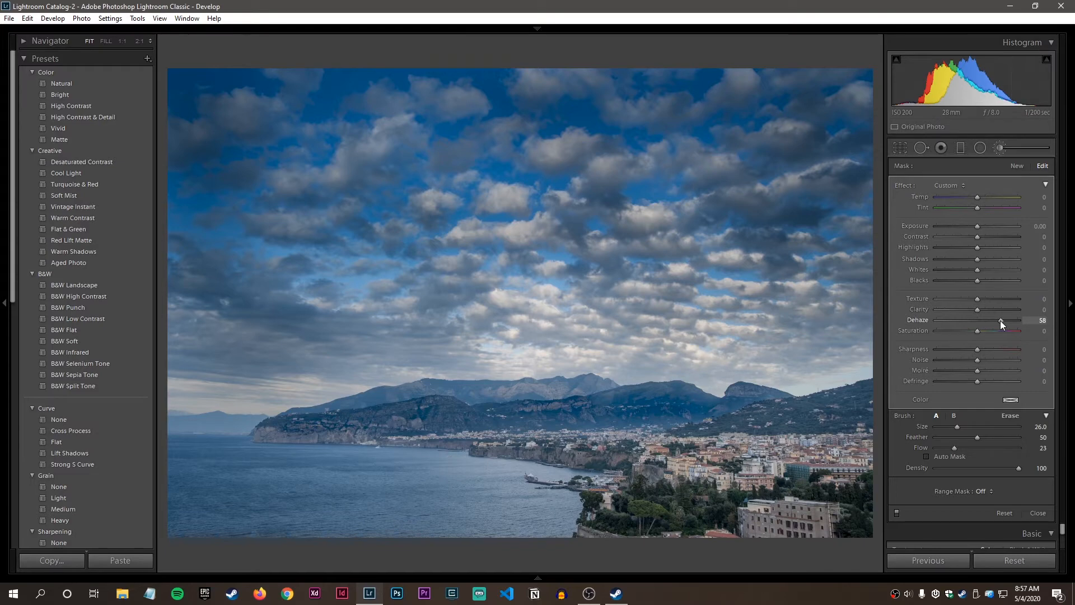
drag(1000, 320, 993, 320)
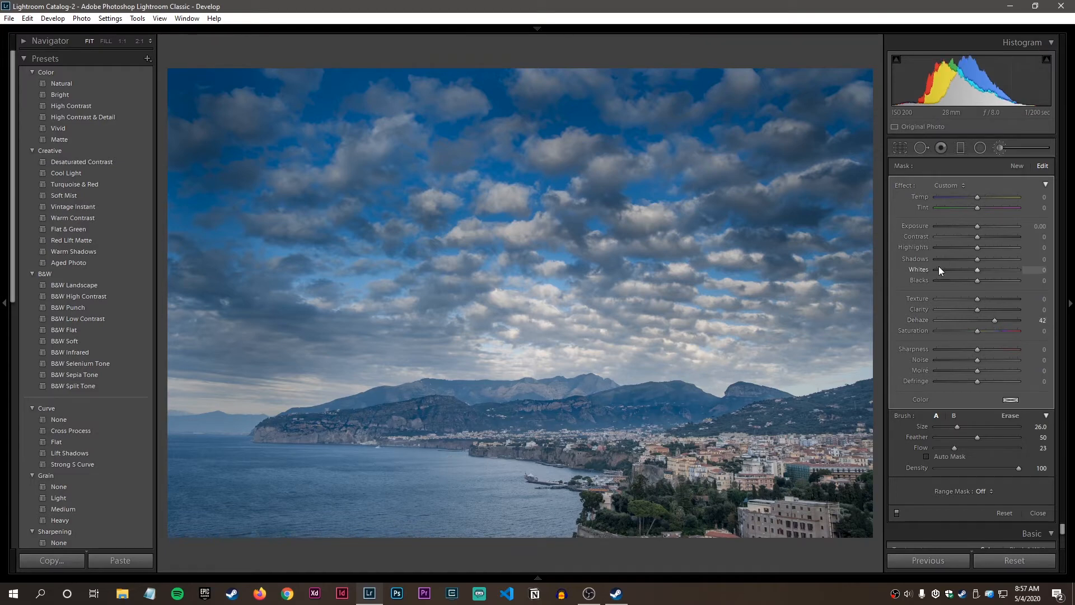
Reselect the sky brush mask and set its Exposure to -0.60
click(697, 101)
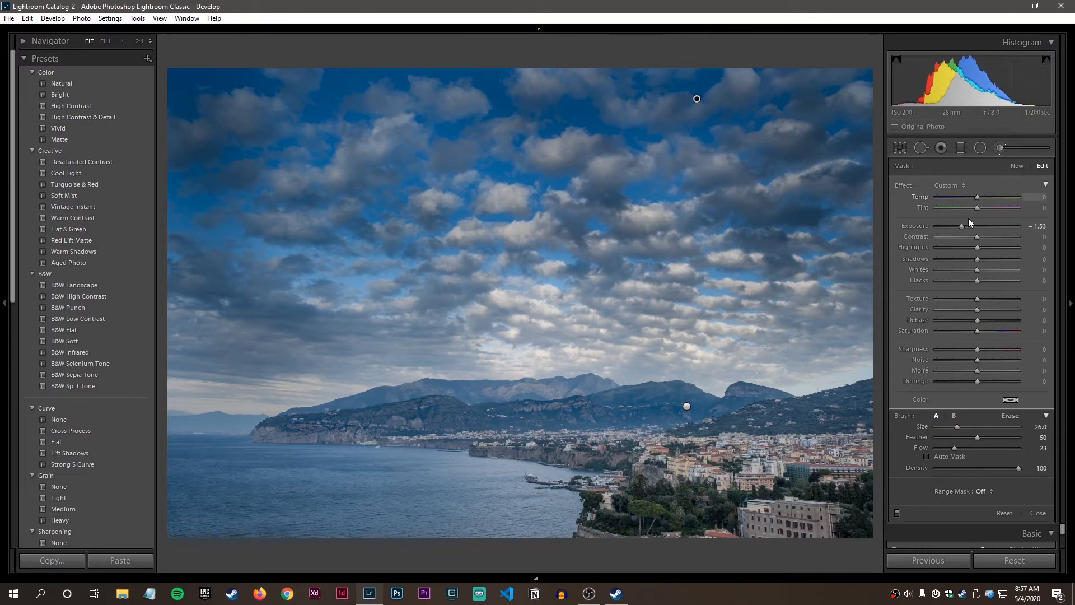
drag(959, 225, 970, 223)
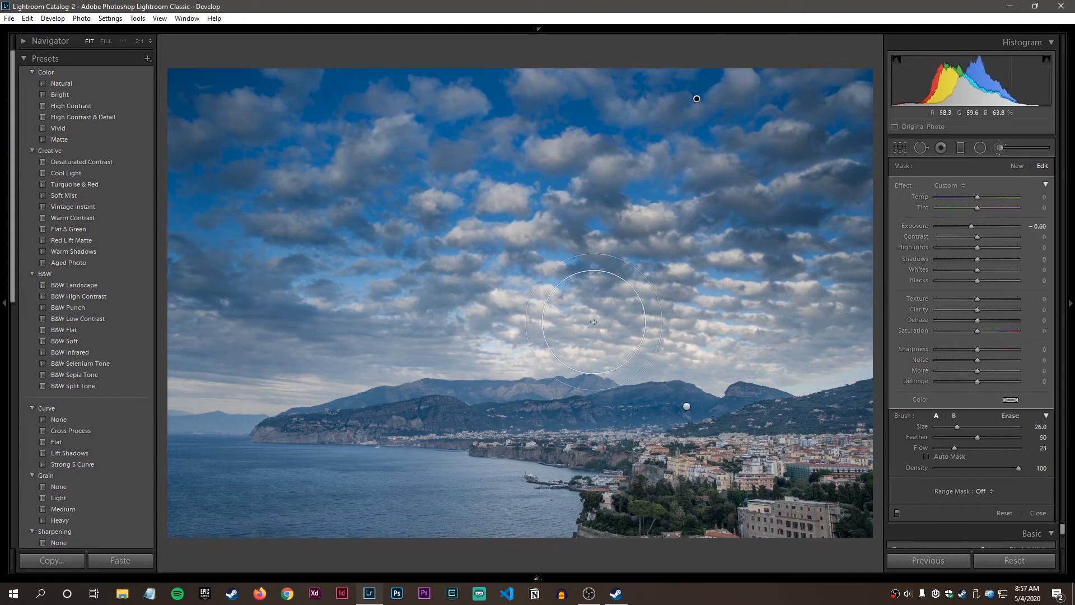
Open the portrait of the woman in the patterned headscarf in Develop and activate the Adjustment Brush
key(g)
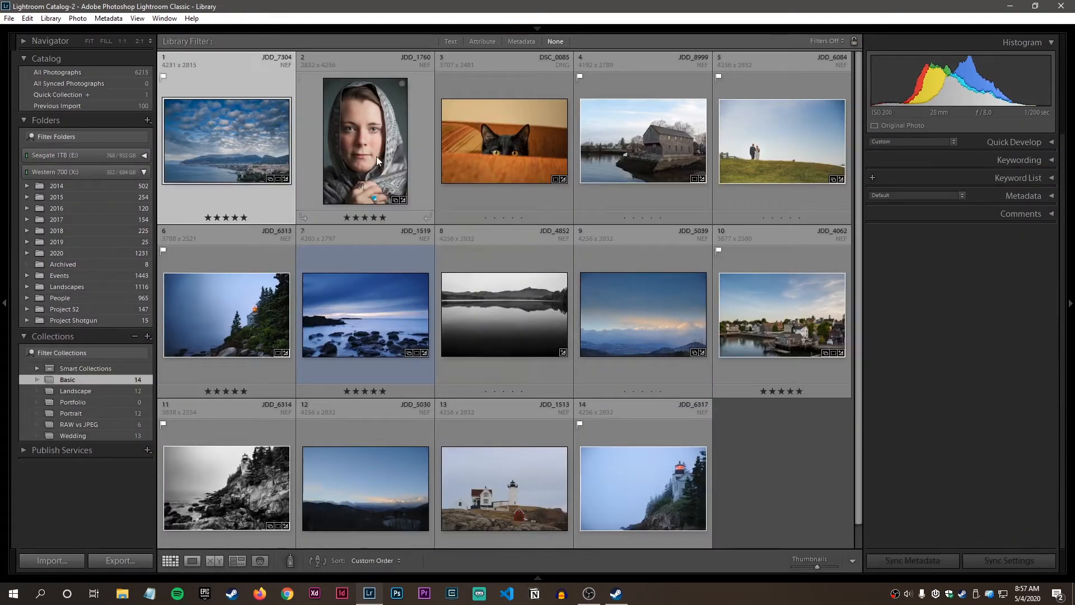
double_click(376, 156)
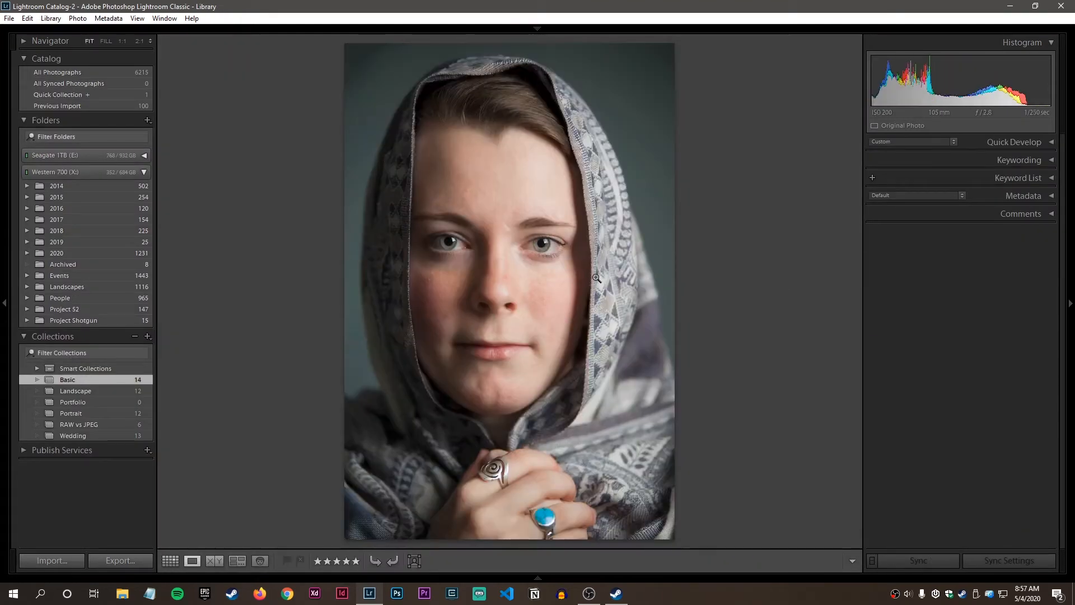
key(d)
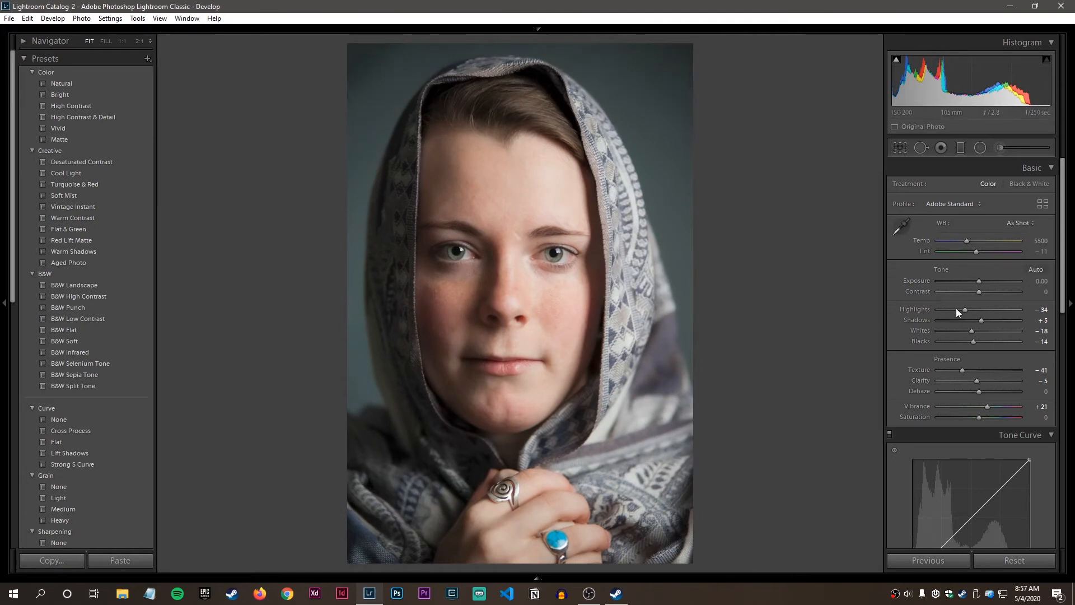
click(1000, 148)
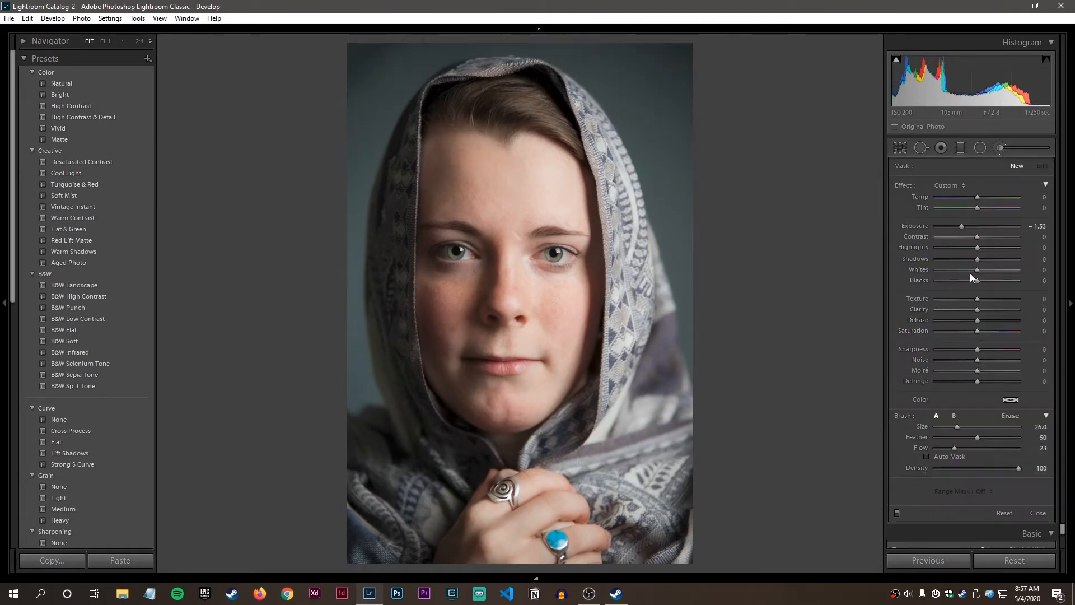
Reset the brush's Exposure to 0 and set Clarity to -66
click(961, 226)
double_click(960, 226)
drag(956, 311, 965, 311)
drag(958, 311, 954, 311)
drag(951, 310, 950, 311)
Soften the facial skin with a size 8 brush at Flow 30, avoiding the eyes, and adjust Clarity to -62
scroll(554, 307, down, 6)
mouse_move(492, 178)
mouse_down()
mouse_move(460, 194)
mouse_move(497, 205)
mouse_move(456, 197)
mouse_move(482, 203)
mouse_move(514, 256)
mouse_move(502, 280)
mouse_move(440, 296)
mouse_move(465, 301)
mouse_move(441, 297)
mouse_move(452, 333)
mouse_move(442, 345)
mouse_move(442, 330)
mouse_move(453, 382)
mouse_move(482, 398)
mouse_move(465, 396)
mouse_move(499, 399)
mouse_move(487, 406)
mouse_move(506, 413)
mouse_move(558, 372)
mouse_move(565, 337)
mouse_move(471, 344)
mouse_move(514, 345)
mouse_move(476, 345)
mouse_move(460, 326)
mouse_move(483, 292)
mouse_move(434, 290)
mouse_move(464, 298)
mouse_move(499, 288)
mouse_move(503, 240)
mouse_move(525, 289)
mouse_up()
scroll(439, 334, down, 4)
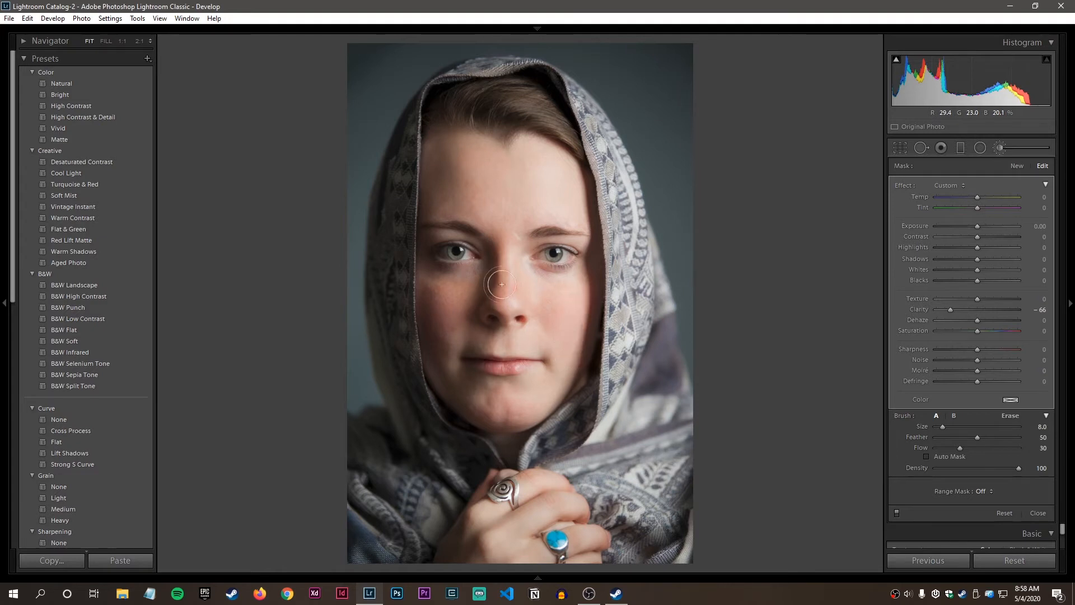
mouse_move(502, 285)
mouse_down()
mouse_move(516, 211)
mouse_move(574, 208)
mouse_move(548, 166)
mouse_move(521, 157)
mouse_move(546, 164)
mouse_move(466, 209)
mouse_move(488, 199)
mouse_move(448, 197)
mouse_move(487, 204)
mouse_move(455, 176)
mouse_move(458, 154)
mouse_move(491, 160)
mouse_move(443, 148)
mouse_move(432, 154)
mouse_move(437, 205)
mouse_move(502, 222)
mouse_move(583, 220)
mouse_move(516, 217)
mouse_move(506, 280)
mouse_up()
mouse_move(504, 343)
mouse_down()
mouse_move(443, 350)
mouse_move(483, 388)
mouse_move(516, 405)
mouse_up()
Toggle the mask overlay on and off to check the brush coverage on the face
key(o)
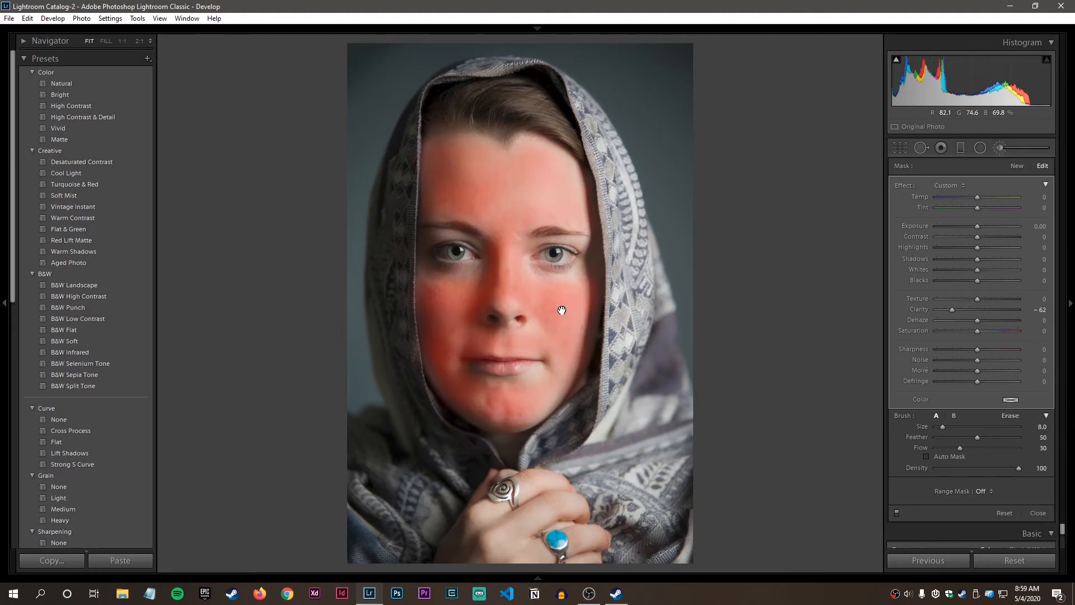
key(o)
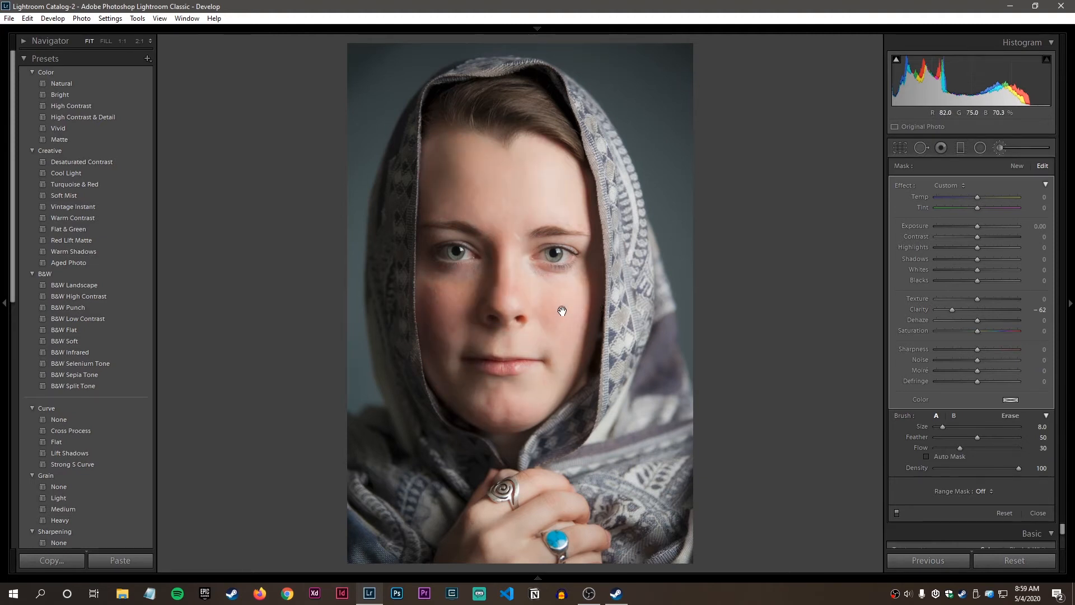
key(o)
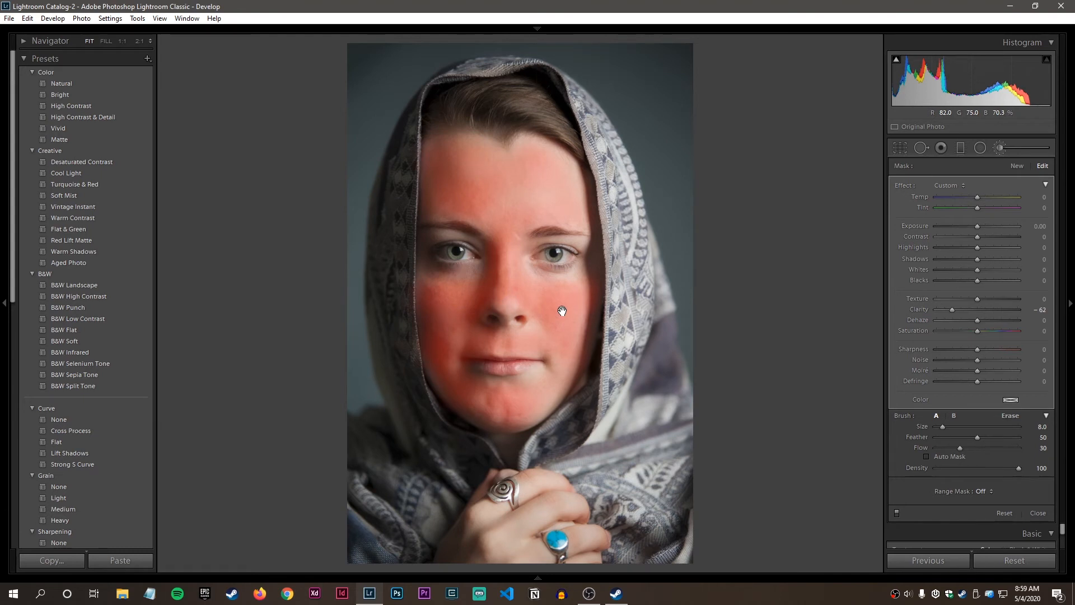
key(o)
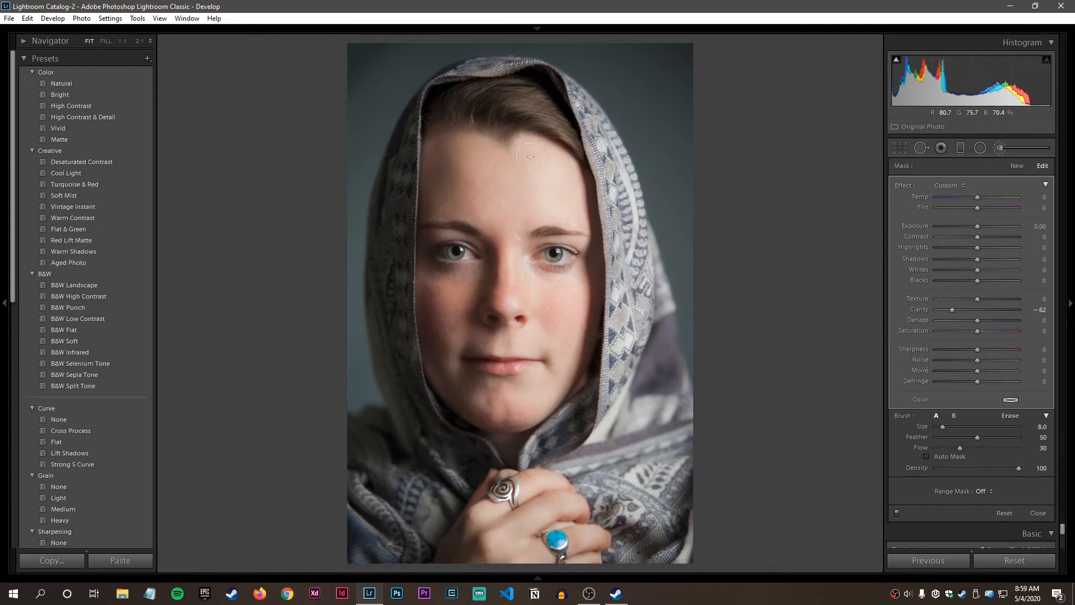
key(o)
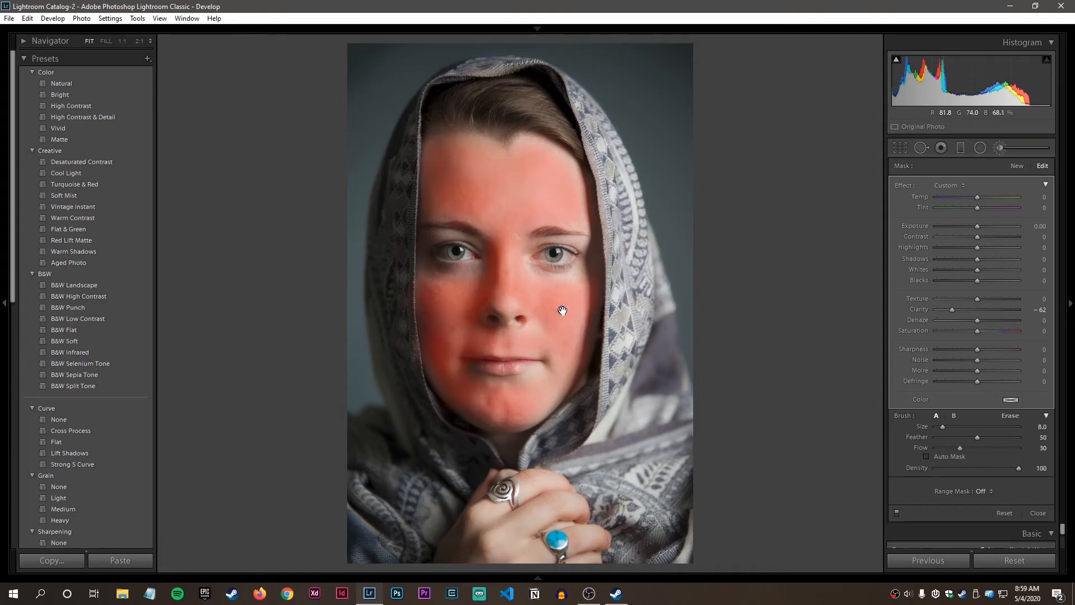
key(o)
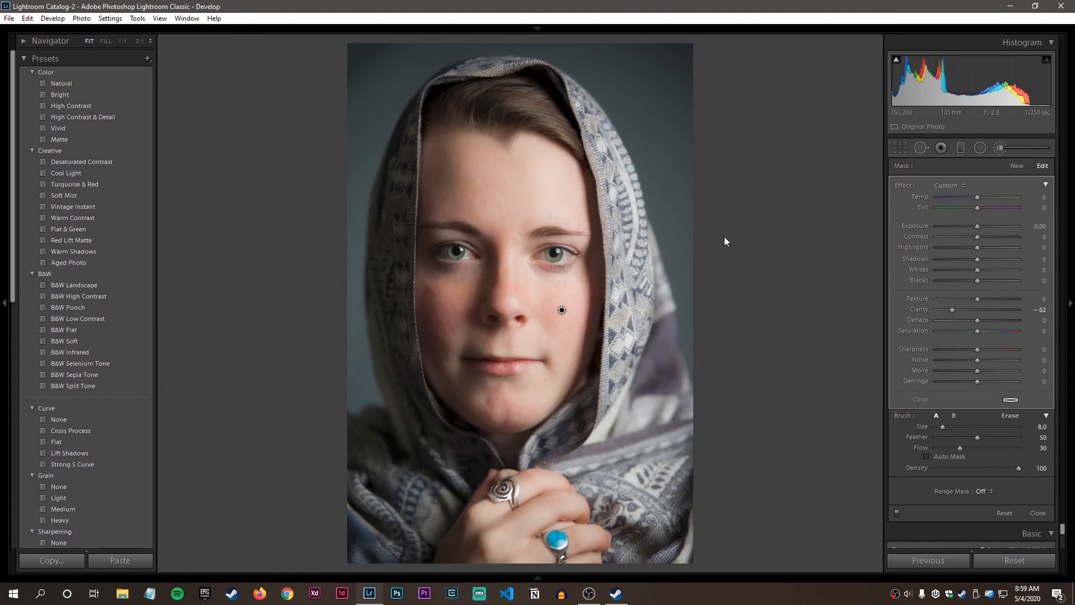
Open the black cat photo in Develop and activate the Adjustment Brush
key(g)
double_click(523, 167)
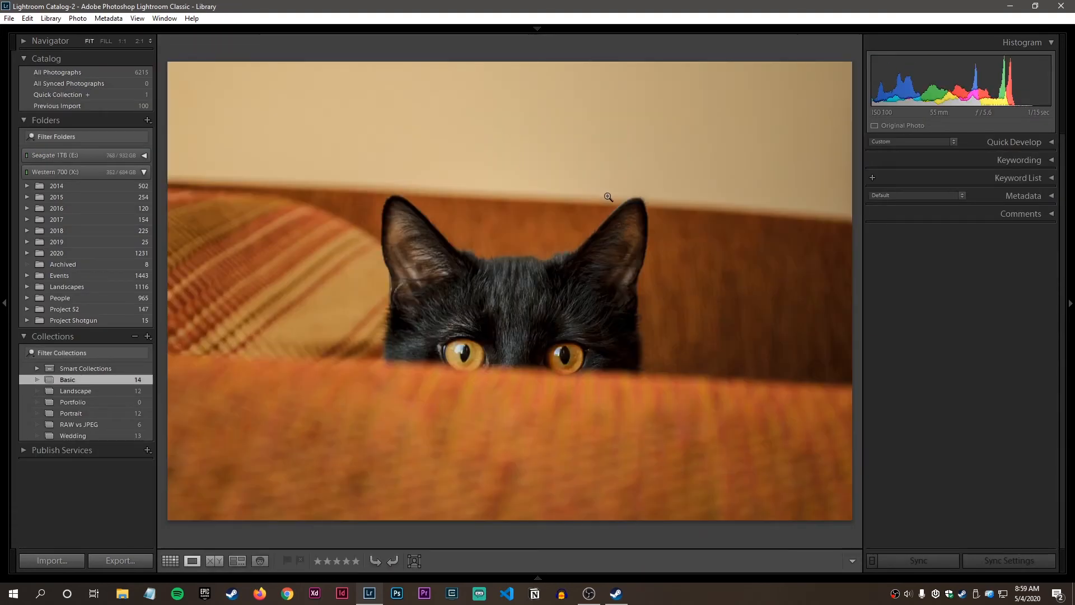
key(d)
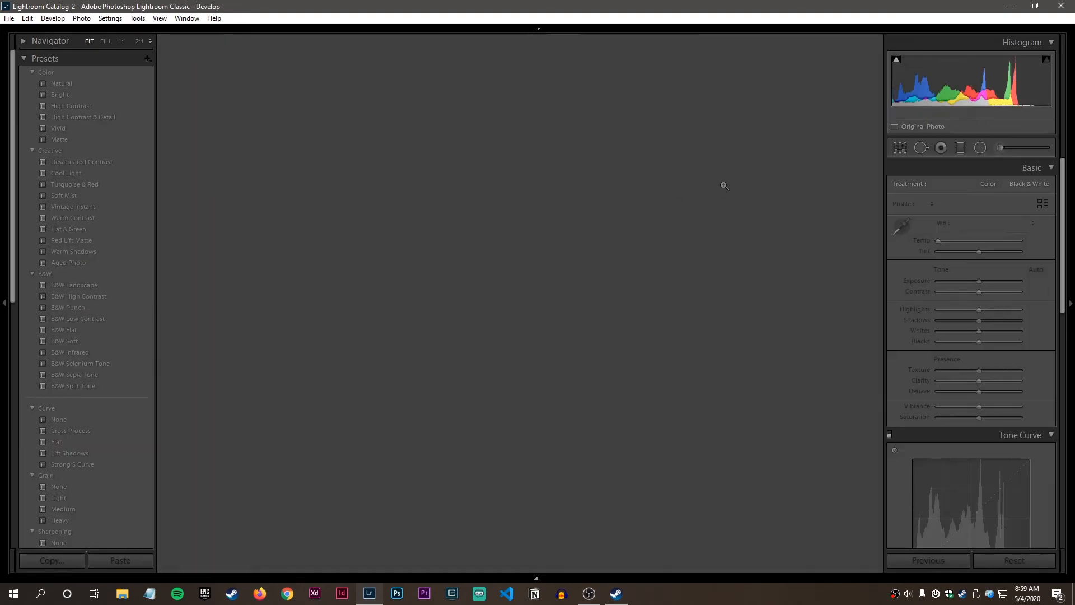
click(998, 148)
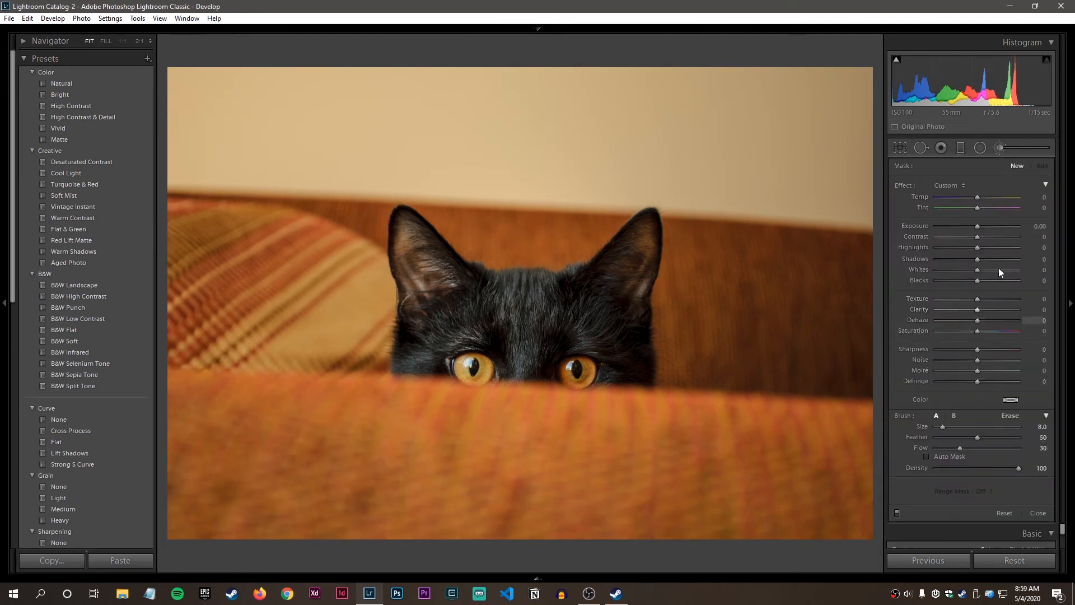
Set the brush to Saturation -100, Size 33, Feather 35 and Flow 100
drag(978, 331, 936, 330)
scroll(645, 210, up, 8)
scroll(798, 243, down, 1)
shift+scroll(780, 180, down, 3)
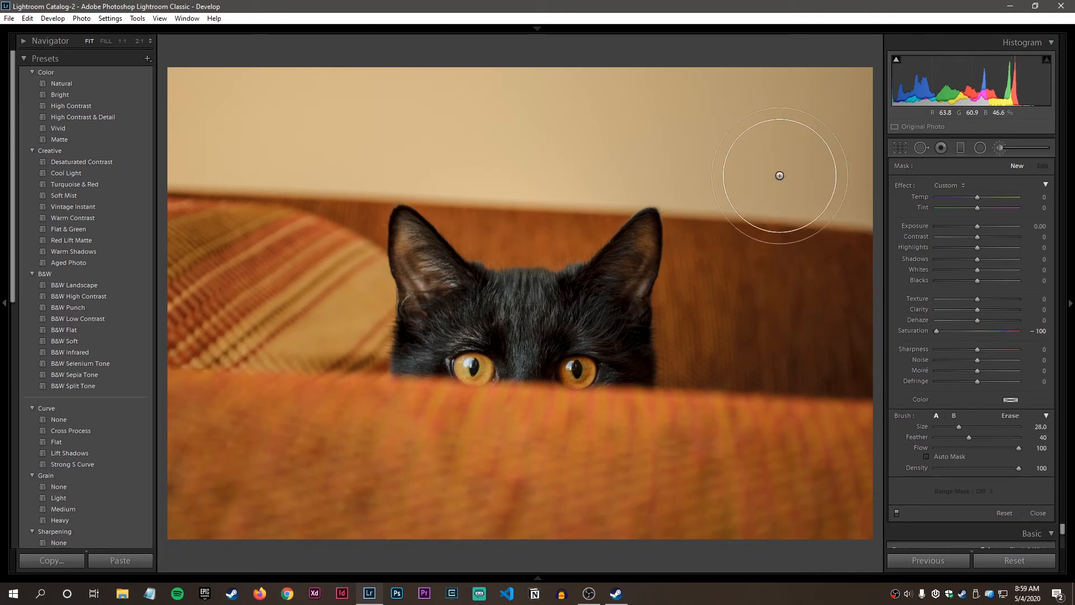
scroll(780, 178, up, 4)
Desaturate everything except the cat's eyes, reducing the brush to size 12 for the areas around them
mouse_move(780, 135)
mouse_down()
mouse_move(815, 111)
mouse_move(850, 110)
mouse_move(846, 201)
mouse_move(778, 112)
mouse_move(203, 103)
mouse_move(234, 130)
mouse_move(590, 155)
mouse_move(450, 193)
mouse_move(540, 233)
mouse_move(612, 247)
mouse_move(378, 249)
mouse_move(761, 227)
mouse_move(683, 236)
mouse_move(831, 252)
mouse_move(801, 312)
mouse_move(714, 295)
mouse_move(684, 323)
mouse_move(672, 358)
mouse_move(692, 390)
mouse_move(662, 469)
mouse_move(508, 486)
mouse_move(724, 478)
mouse_move(871, 491)
mouse_move(842, 366)
mouse_move(821, 413)
mouse_move(809, 483)
mouse_move(834, 439)
mouse_move(815, 370)
mouse_move(631, 491)
mouse_move(336, 511)
mouse_move(216, 505)
mouse_move(188, 367)
mouse_move(216, 374)
mouse_up()
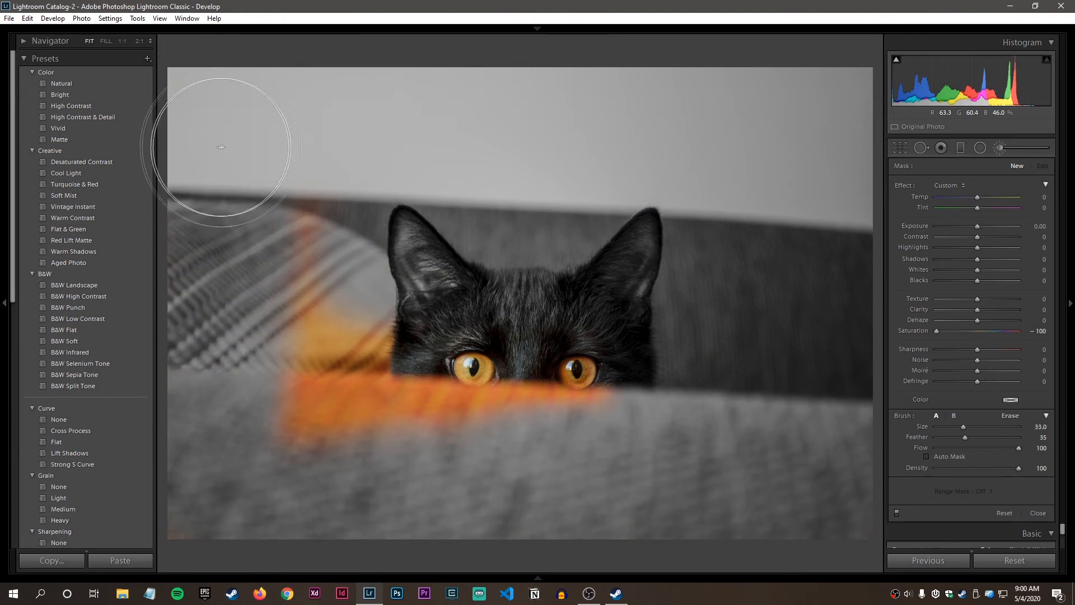
mouse_move(300, 336)
mouse_down()
mouse_move(329, 403)
mouse_move(376, 364)
mouse_move(370, 355)
mouse_move(380, 410)
mouse_move(443, 465)
mouse_up()
scroll(451, 453, down, 5)
scroll(466, 427, down, 5)
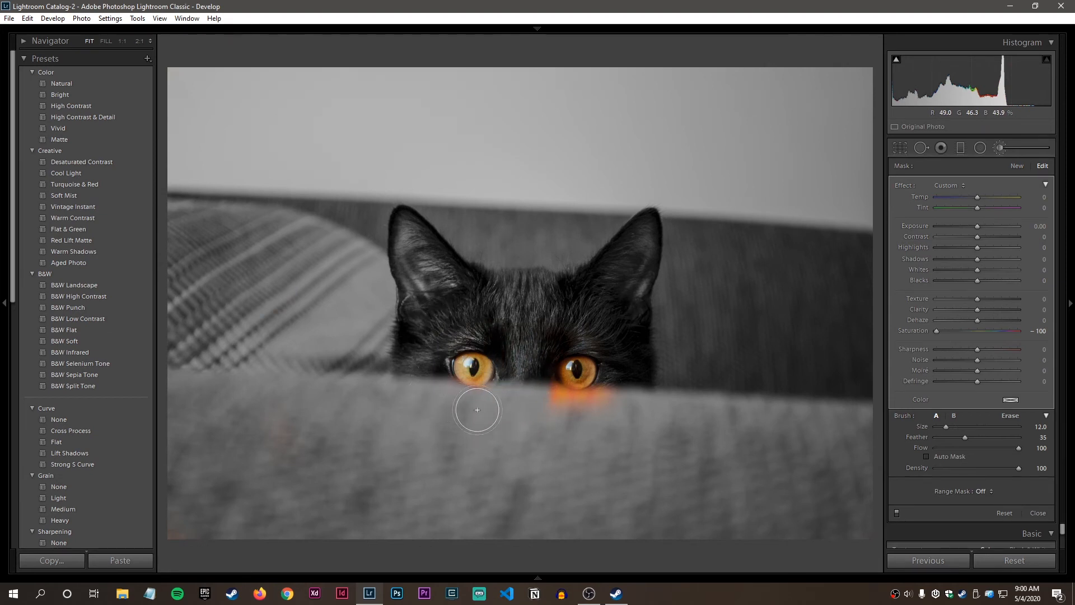
mouse_move(507, 396)
mouse_down()
mouse_move(583, 413)
mouse_move(614, 384)
mouse_move(622, 351)
mouse_up()
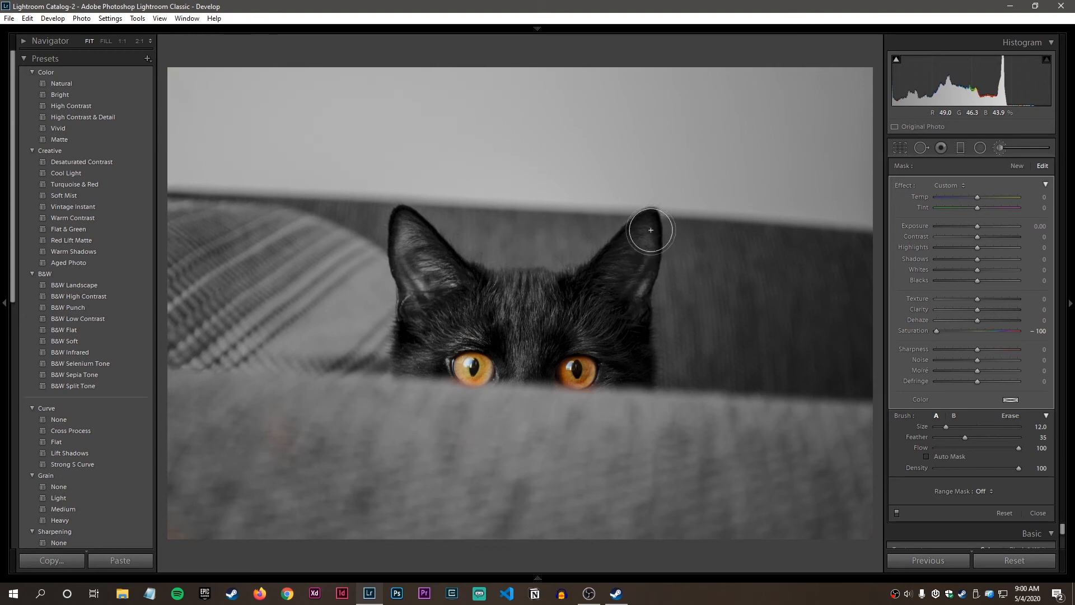
drag(248, 276, 379, 465)
scroll(741, 405, down, 3)
scroll(741, 405, up, 8)
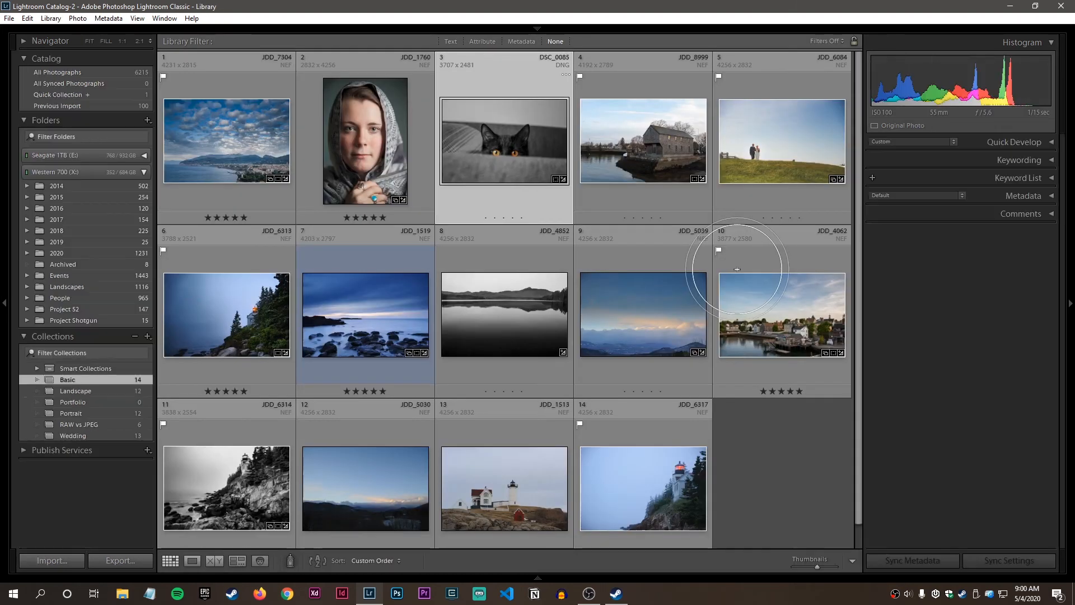
Open the photo of the shingled waterfront building in Develop and activate the Graduated Filter
double_click(655, 151)
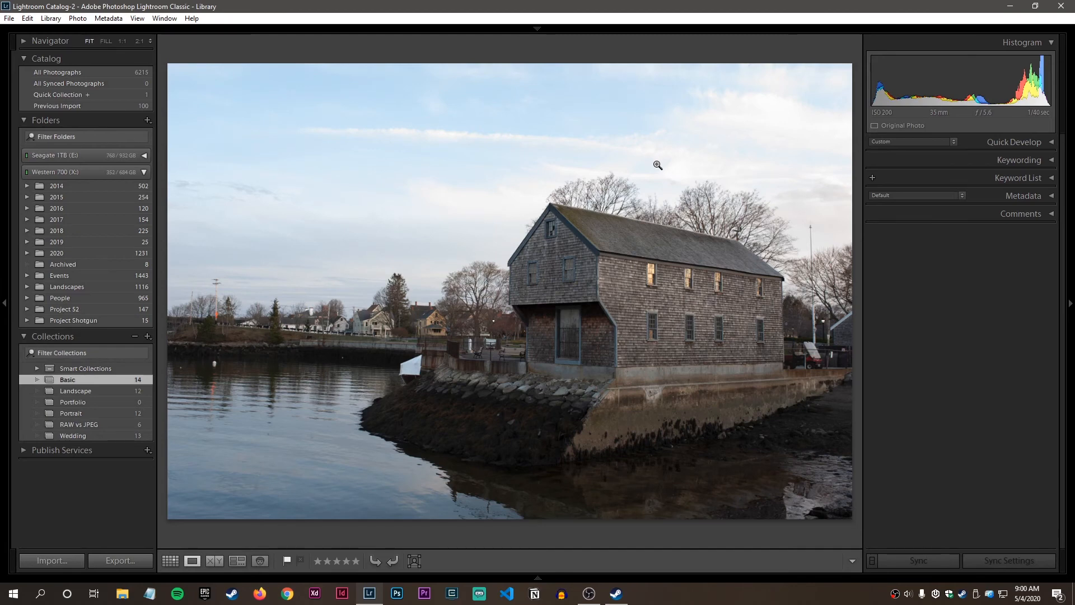
key(d)
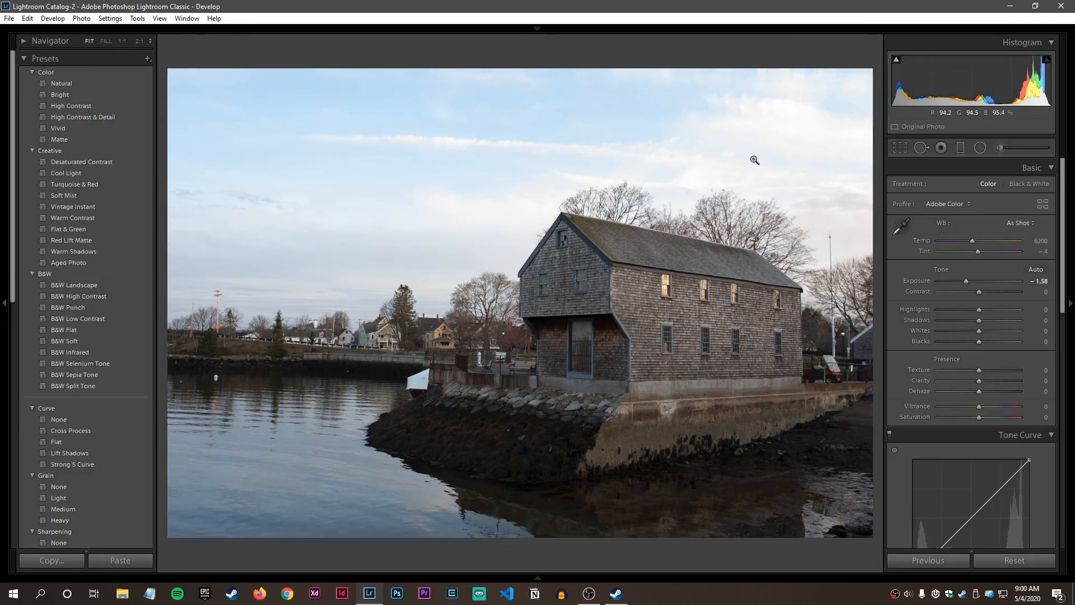
click(961, 148)
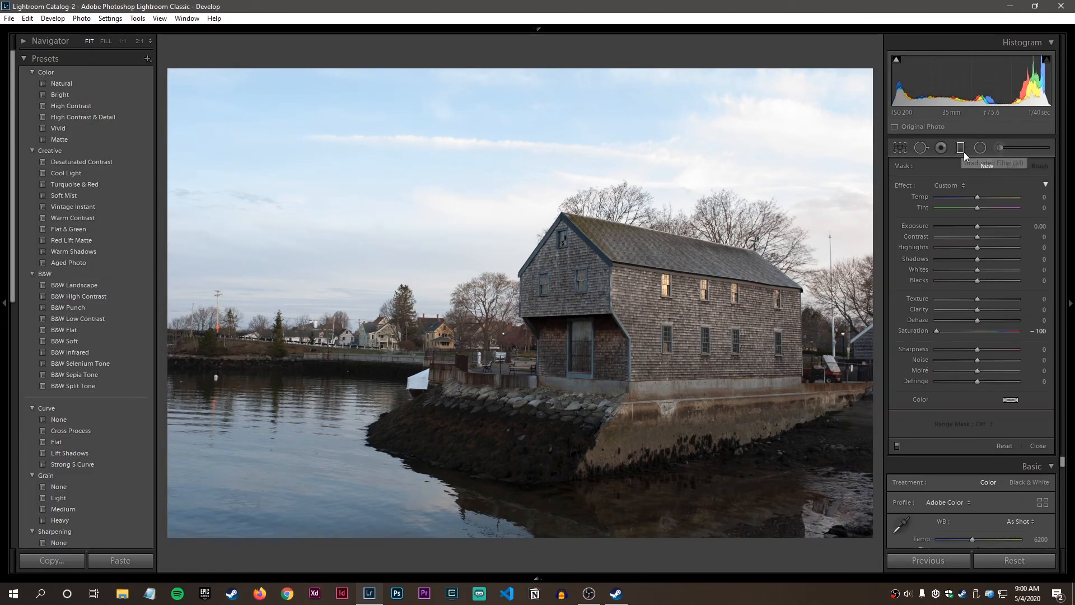
Add a graduated filter from the sky down to the water with Saturation reset to 0 and Exposure at -0.71
double_click(936, 332)
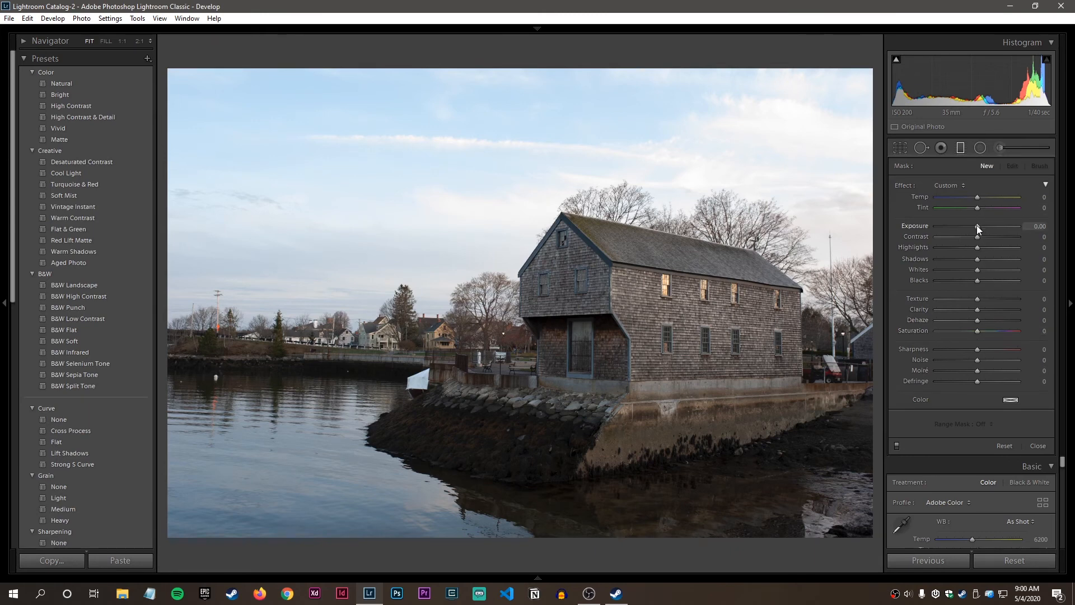
drag(976, 225, 970, 227)
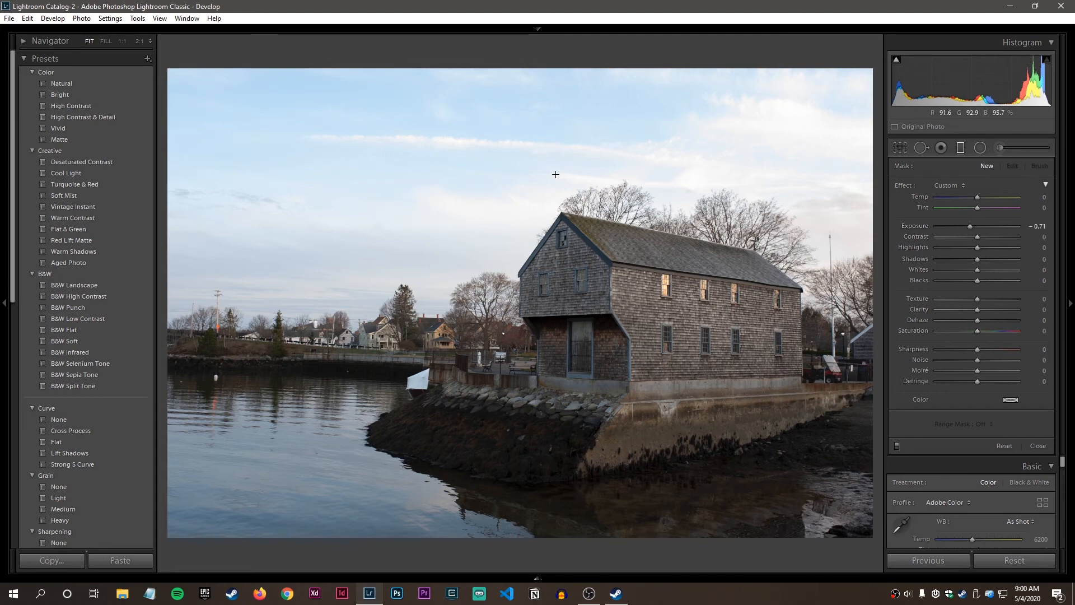
drag(543, 132, 498, 440)
Adjust the gradient's spread, move its center down to the far shoreline and set its Exposure to -1.15
mouse_move(544, 287)
mouse_down()
mouse_move(542, 337)
mouse_move(540, 301)
mouse_up()
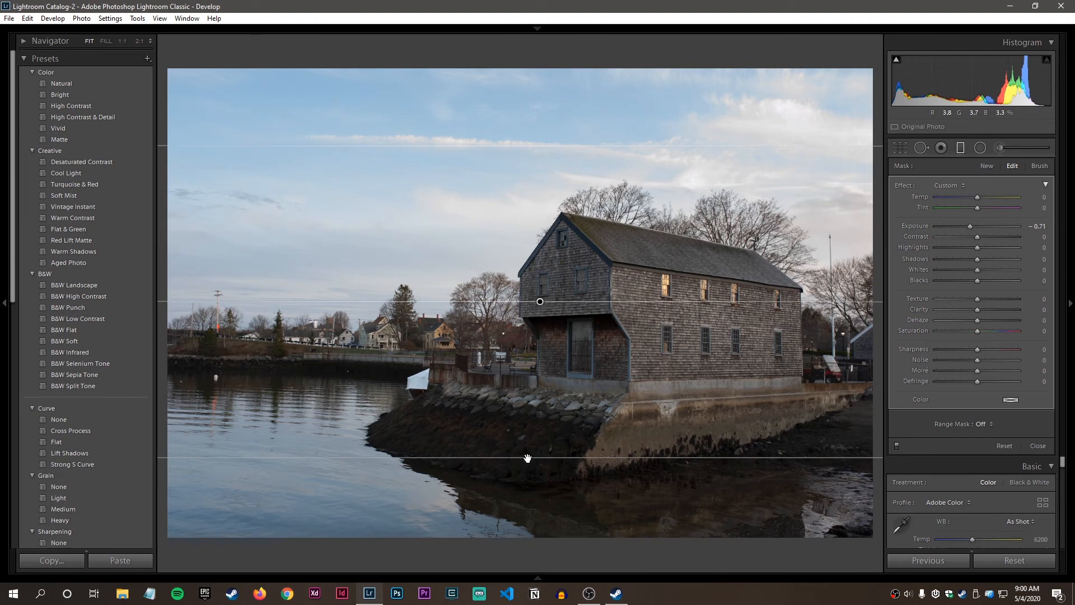
drag(527, 458, 542, 385)
drag(539, 264, 526, 350)
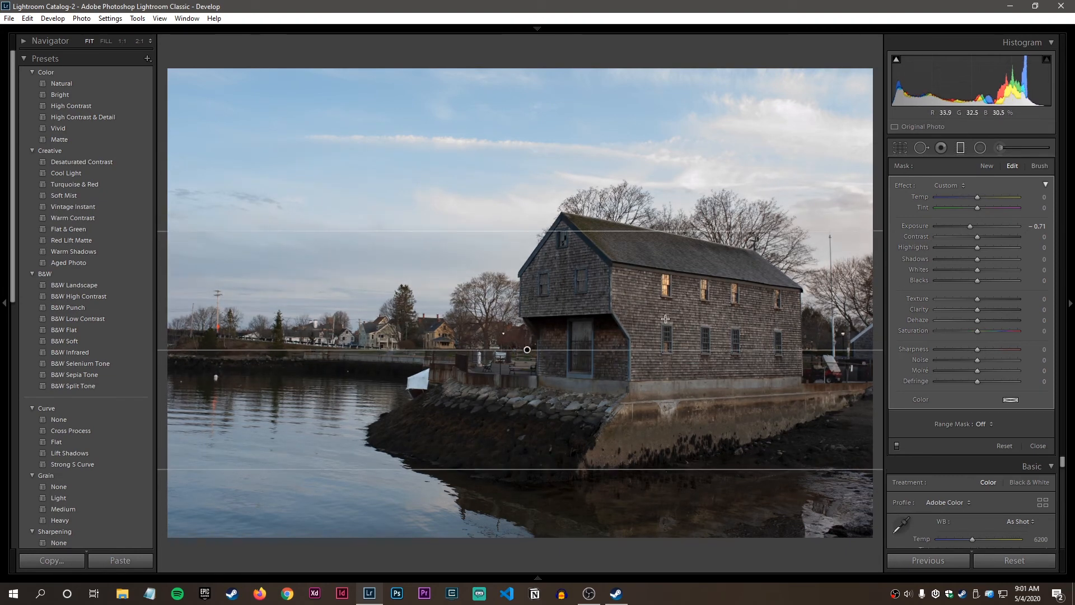
drag(969, 226, 964, 226)
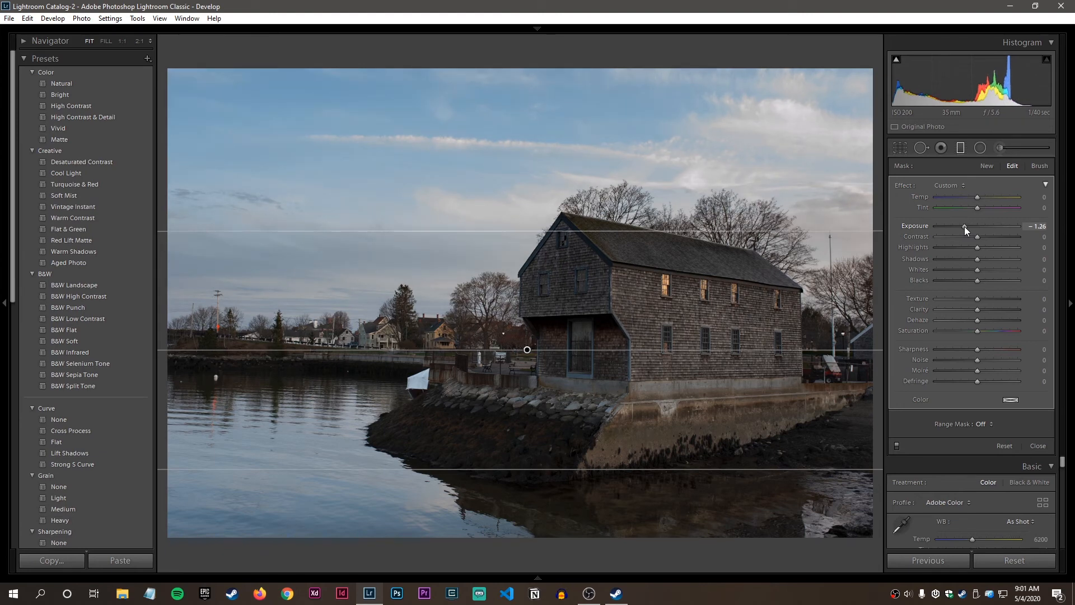
drag(965, 227, 965, 226)
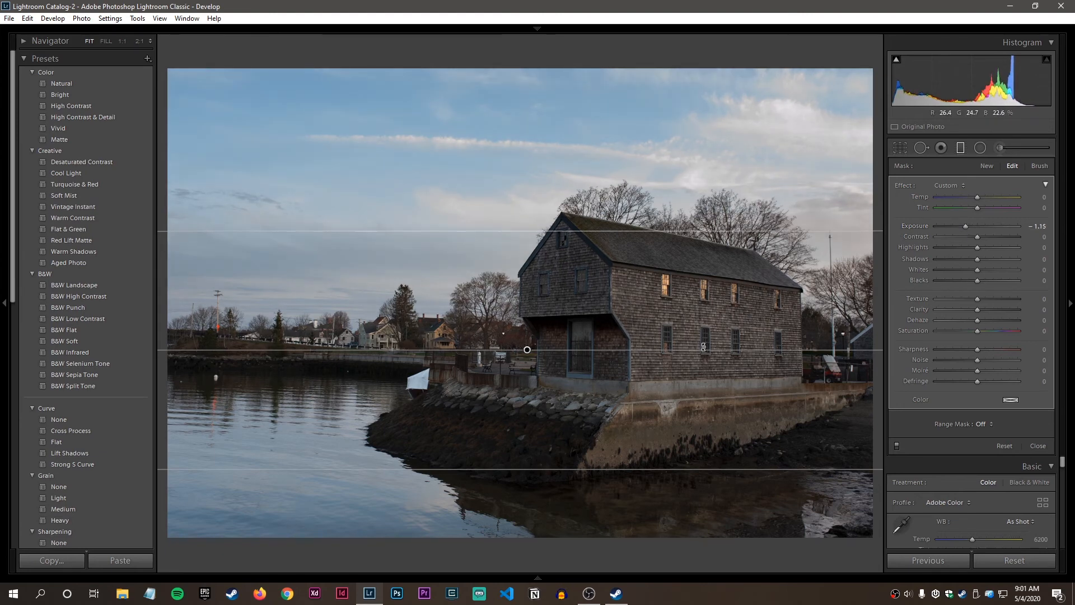
Erase the graduated filter from the building using its mask brush in Erase mode at Size 12 and Feather 44
click(1039, 167)
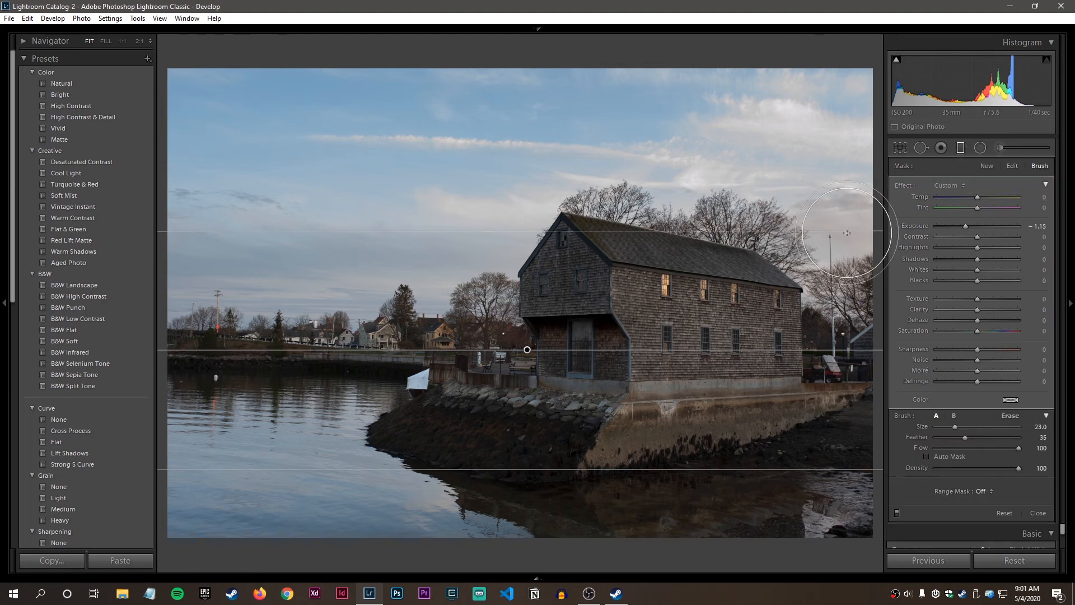
scroll(705, 277, down, 9)
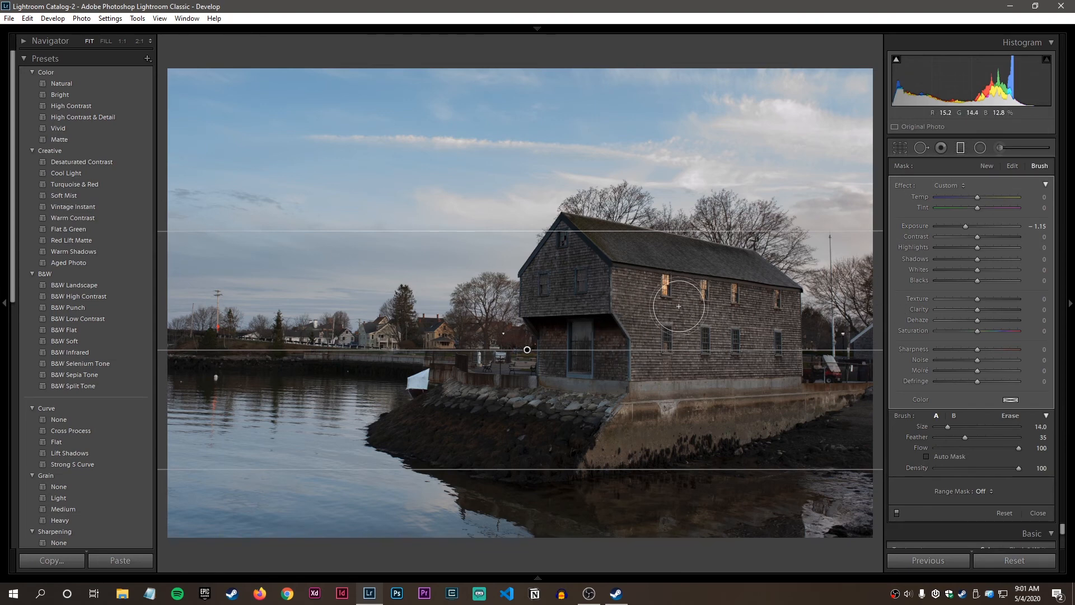
key(alt)
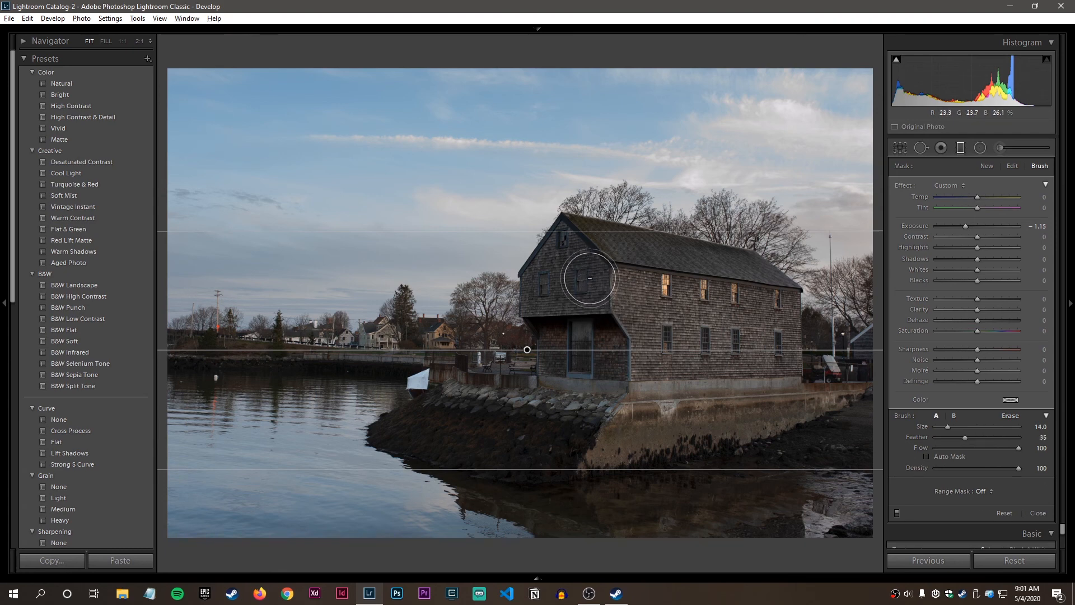
key(alt)
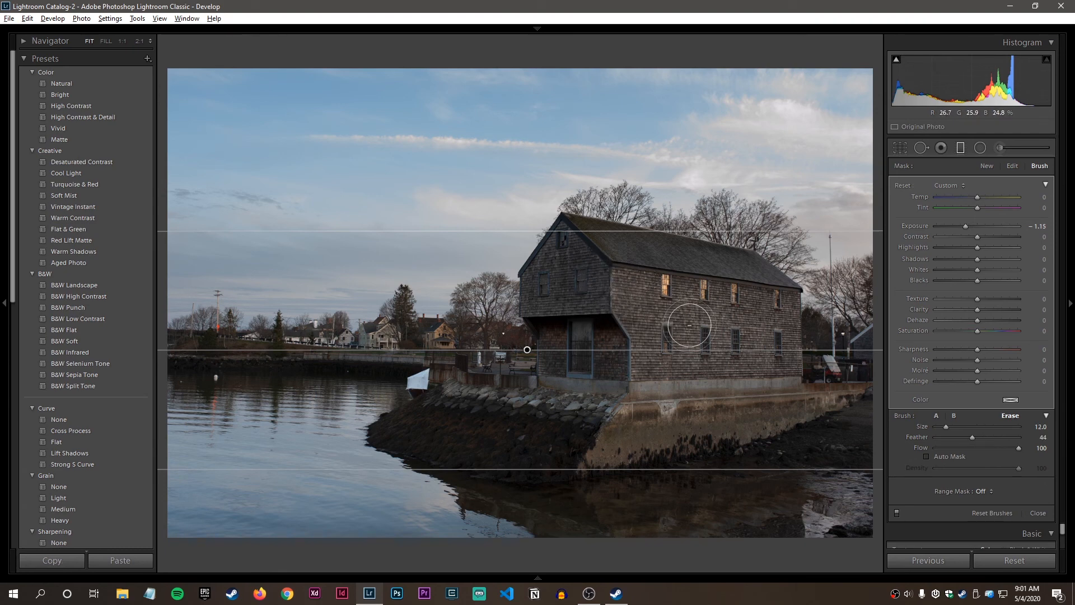
mouse_move(694, 330)
mouse_down()
mouse_move(763, 327)
mouse_move(772, 377)
mouse_move(659, 369)
mouse_move(703, 372)
mouse_move(654, 331)
mouse_move(638, 377)
mouse_move(559, 369)
mouse_move(636, 318)
mouse_move(644, 298)
mouse_move(688, 292)
mouse_move(709, 321)
mouse_move(751, 318)
mouse_move(751, 298)
mouse_move(779, 311)
mouse_move(773, 292)
mouse_move(735, 271)
mouse_move(622, 267)
mouse_move(741, 267)
mouse_move(640, 261)
mouse_move(679, 261)
mouse_move(570, 241)
mouse_move(570, 259)
mouse_move(611, 300)
mouse_move(606, 348)
mouse_move(624, 357)
mouse_move(572, 358)
mouse_move(561, 266)
mouse_move(546, 291)
mouse_move(562, 367)
mouse_move(776, 376)
mouse_move(599, 370)
mouse_move(610, 262)
mouse_move(574, 233)
mouse_move(735, 271)
mouse_up()
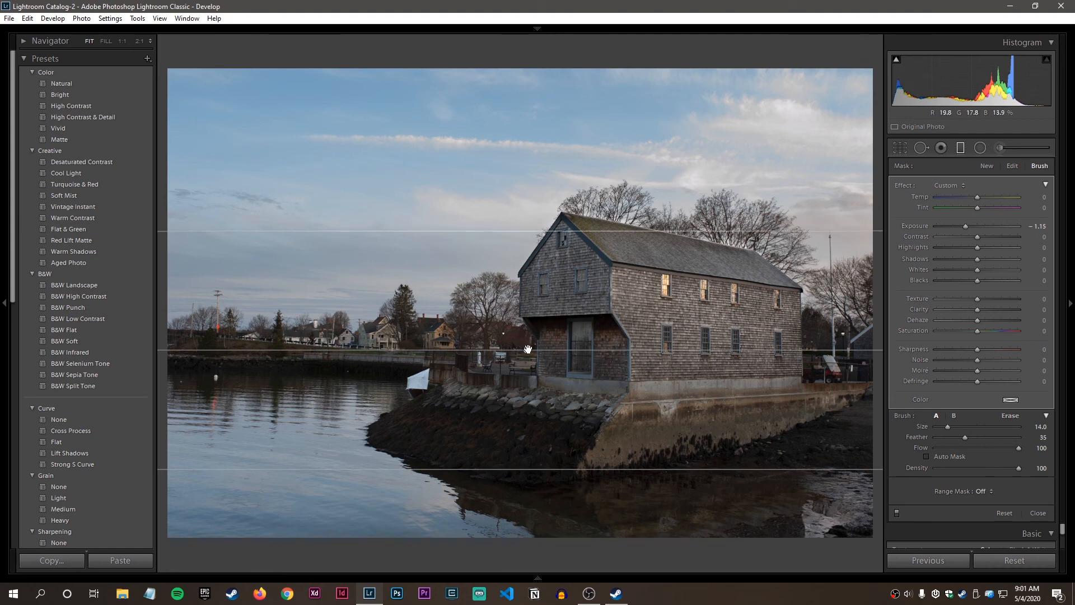
Check the filter's mask overlay and shift the gradient slightly upward
mouse_move(528, 349)
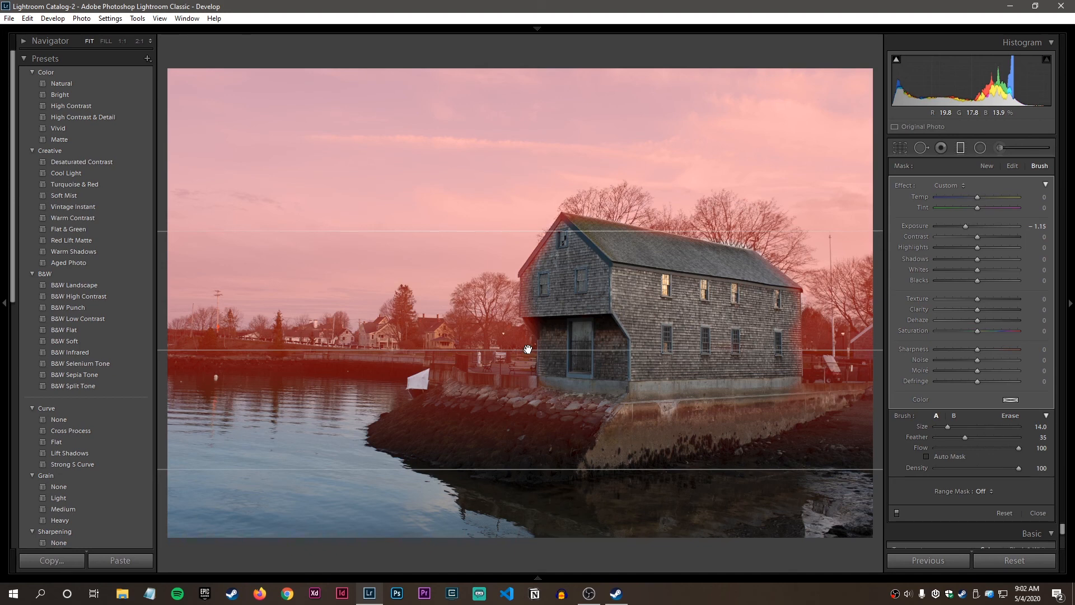
mouse_move(528, 349)
mouse_down()
mouse_move(523, 224)
mouse_move(516, 355)
mouse_move(511, 315)
mouse_move(510, 340)
mouse_up()
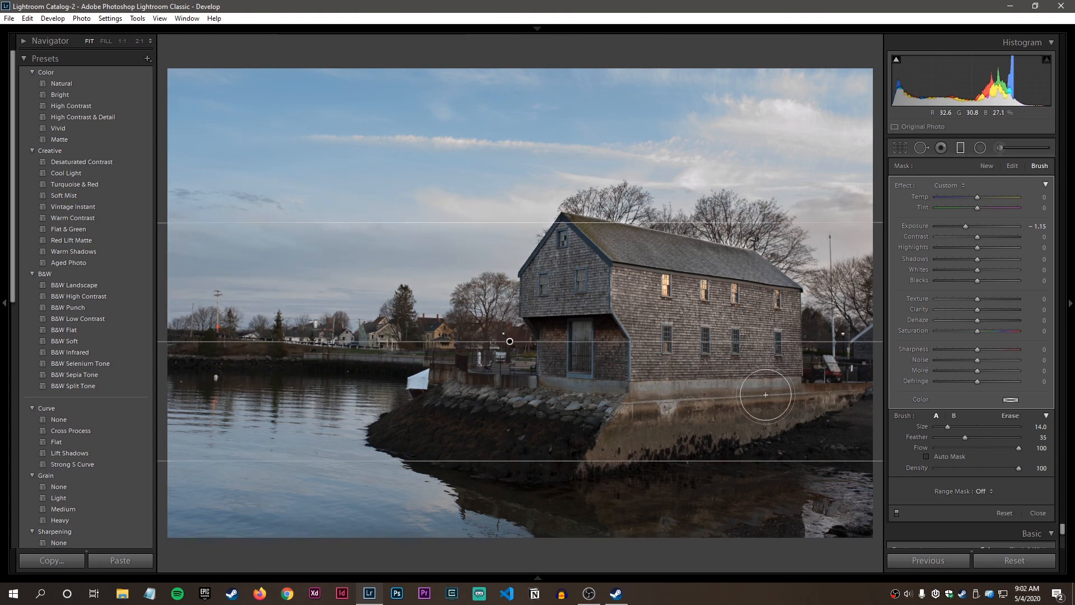